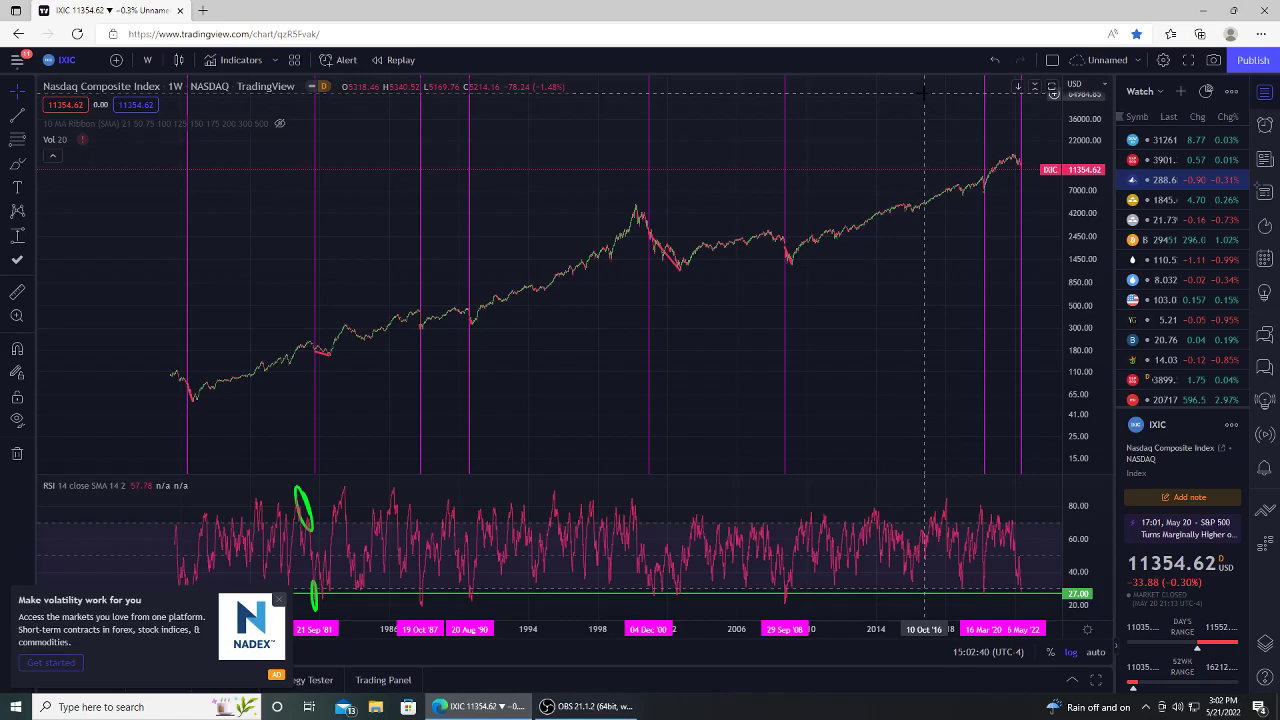
Close the advertisement covering the lower part of the Nasdaq Composite weekly chart.
left_click(279, 600)
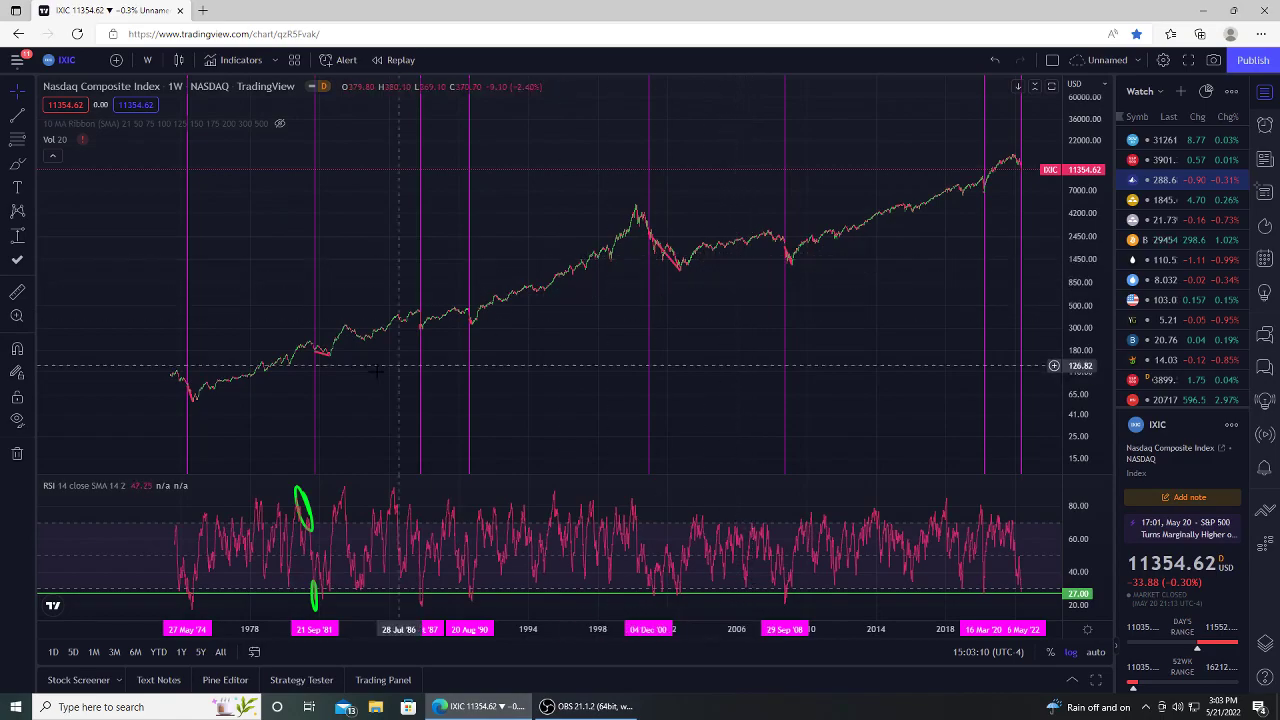
left_click_drag(273, 380, 162, 390)
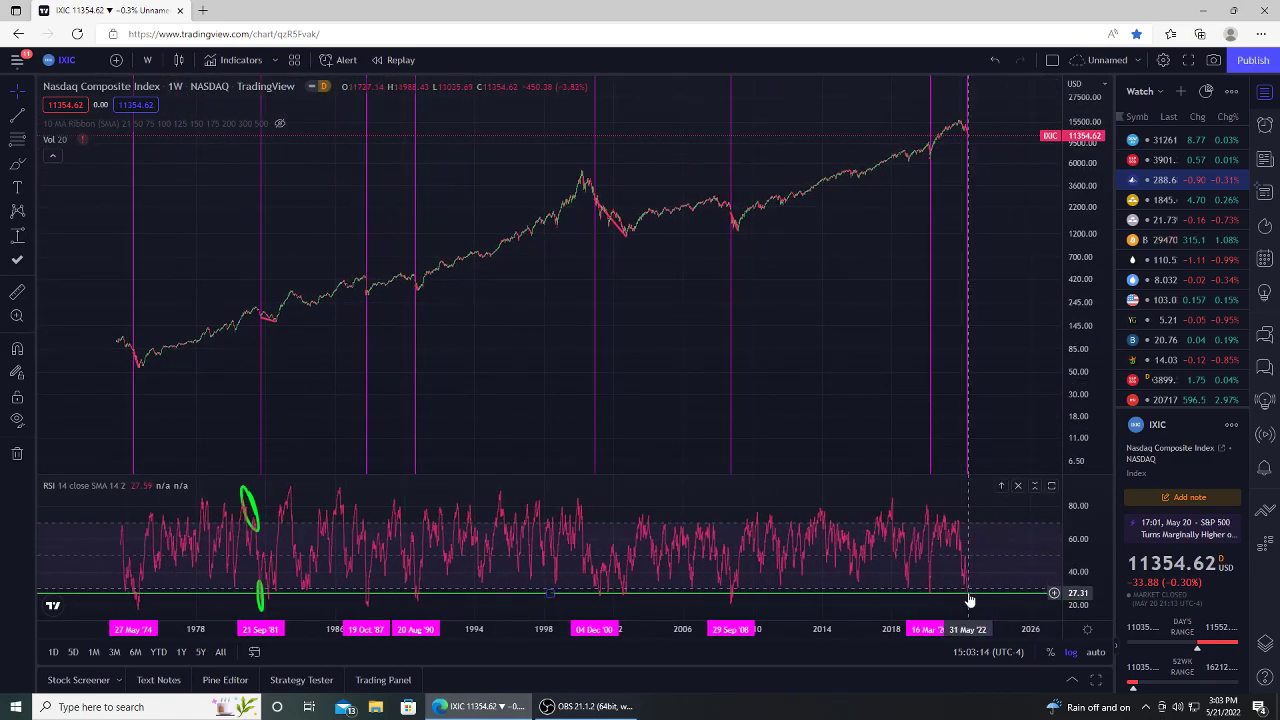
Try to circle the early-2020 RSI peak and the March 2020 RSI low with green brush strokes, and undo both strokes.
left_click(18, 167)
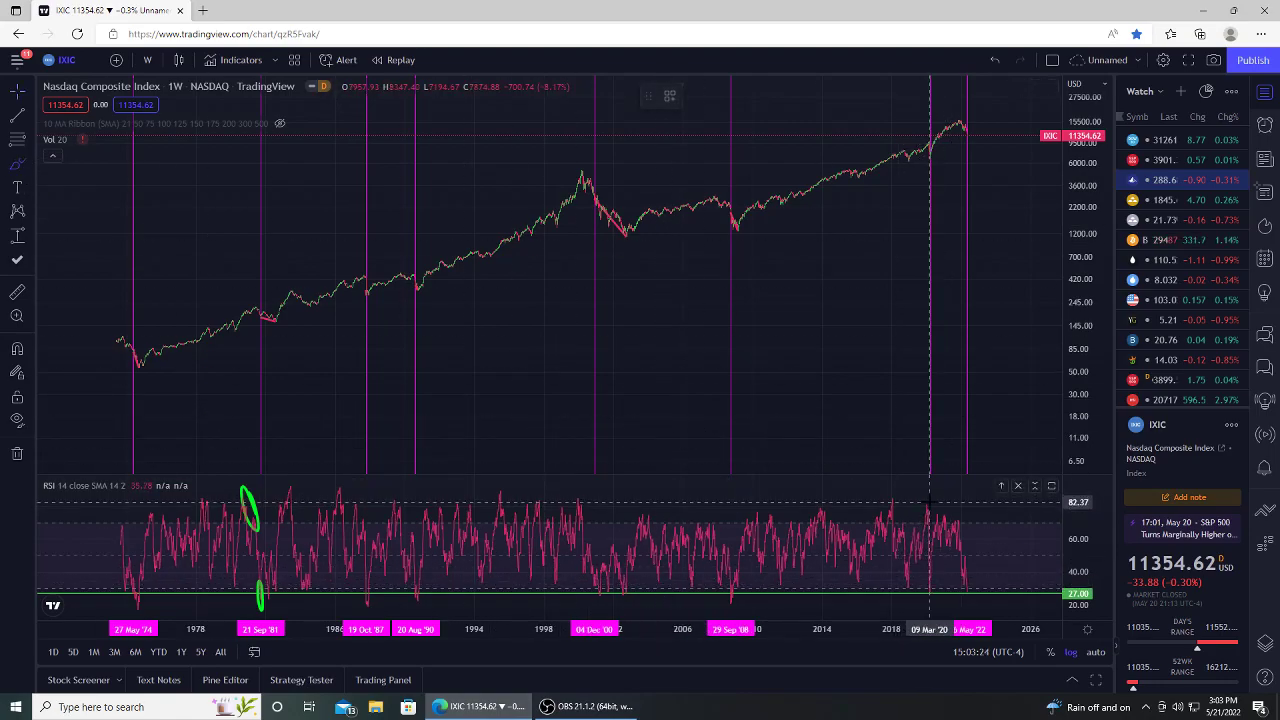
left_click_drag(930, 499, 925, 502)
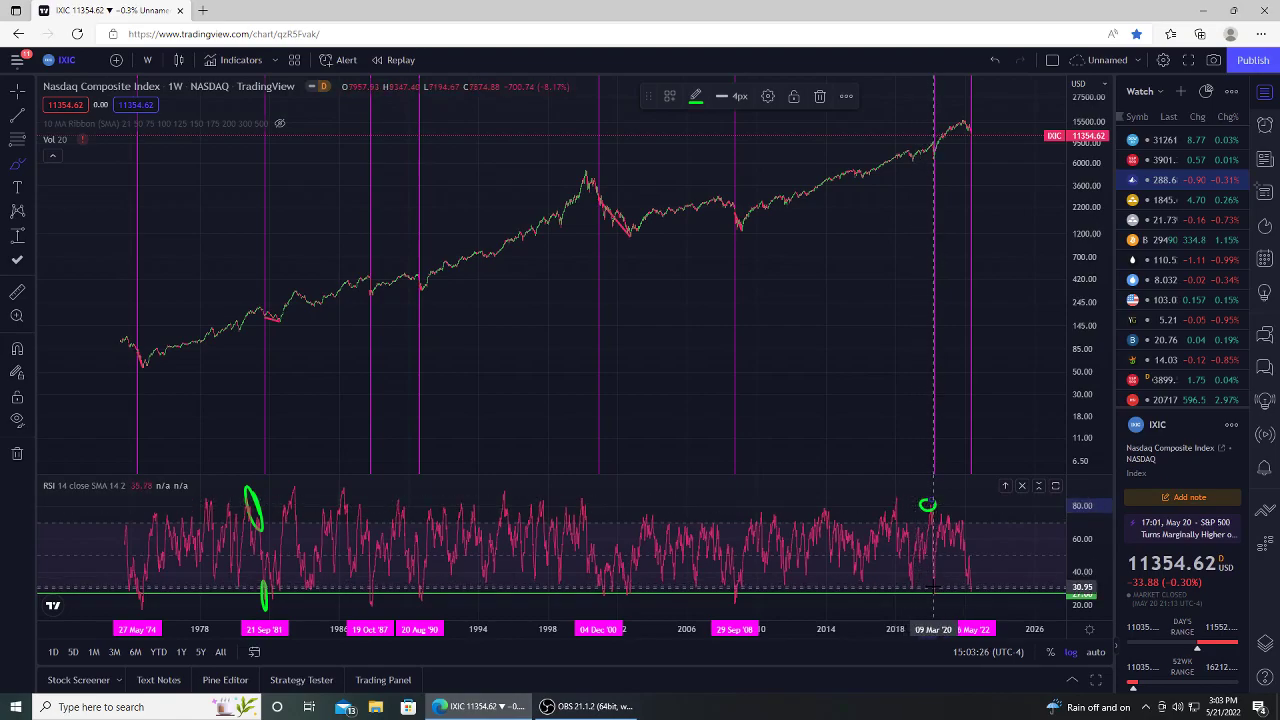
left_click_drag(933, 587, 929, 584)
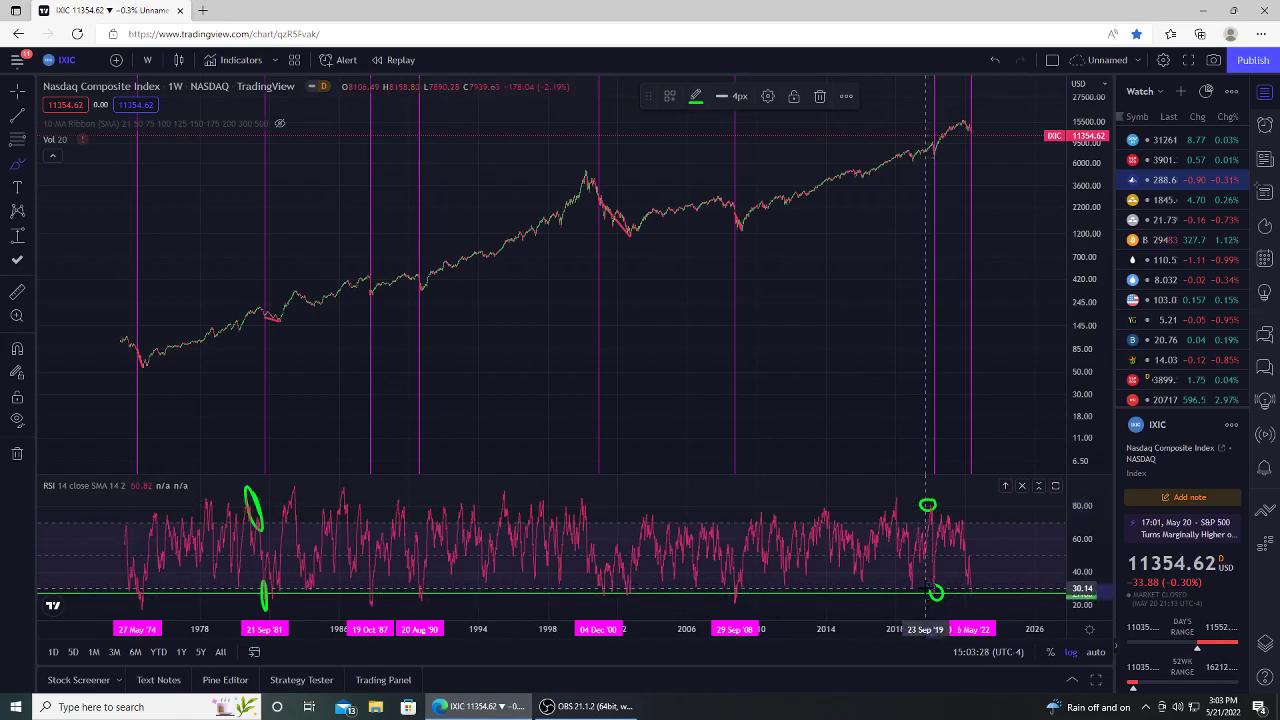
key("ctrl+z")
key("ctrl+z")
key("Escape")
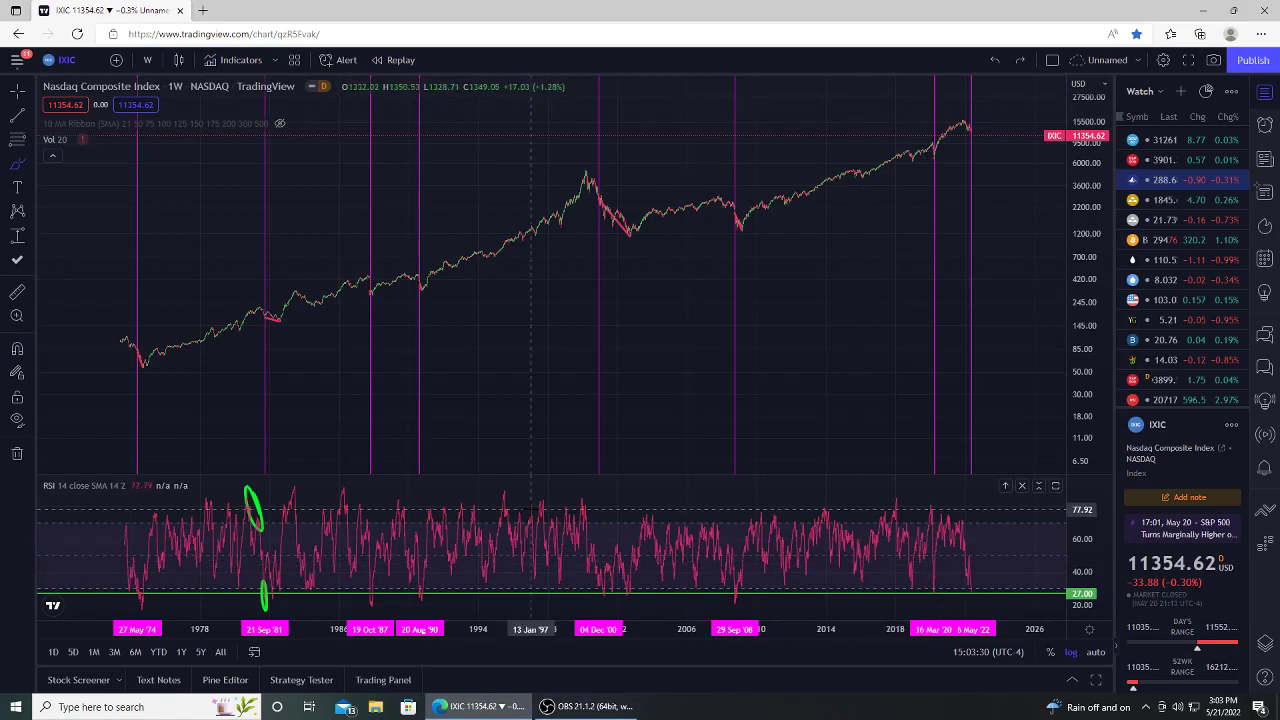
Examine the 1974 decline from the 27 May '74 vertical line to the price low, together with the RSI around the 27 level.
left_click(20, 93)
left_click_drag(120, 250, 732, 220)
scroll(571, 237, "up", 9)
left_click_drag(376, 232, 927, 232)
left_click_drag(1085, 390, 1083, 178)
left_click_drag(929, 264, 977, 169)
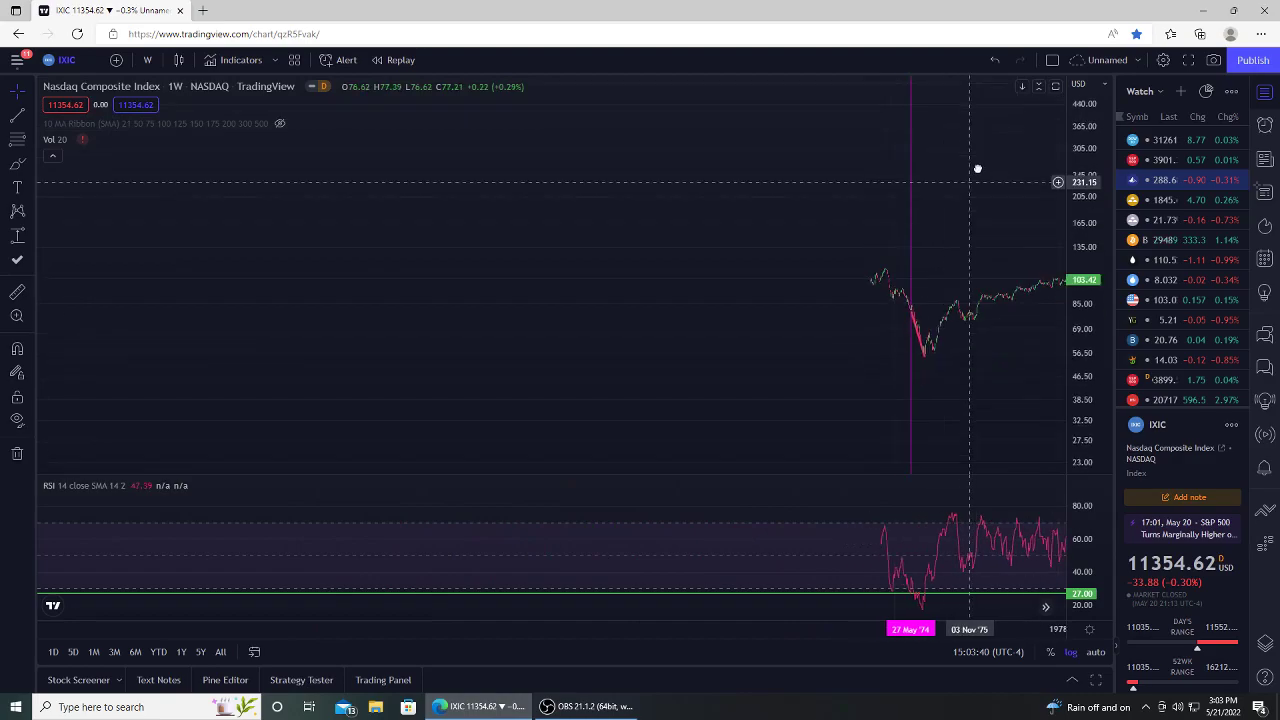
scroll(955, 200, "up", 4)
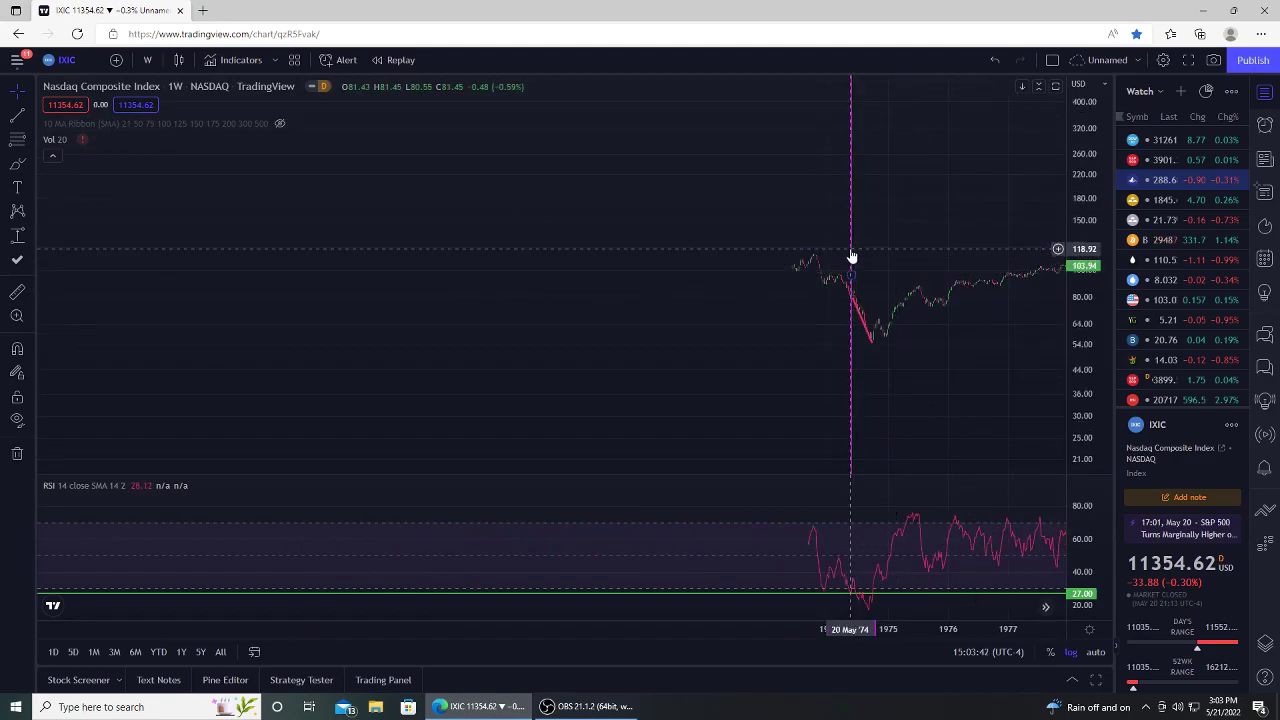
scroll(926, 371, "up", 3)
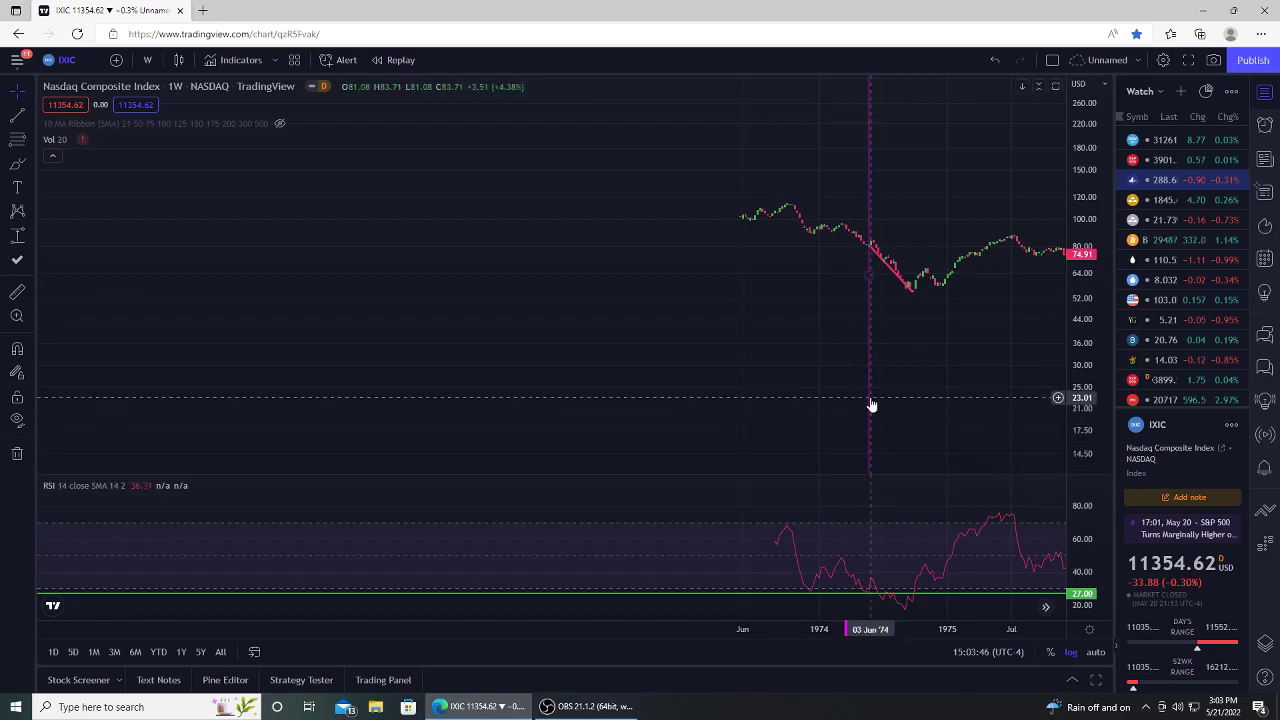
left_click_drag(903, 351, 650, 385)
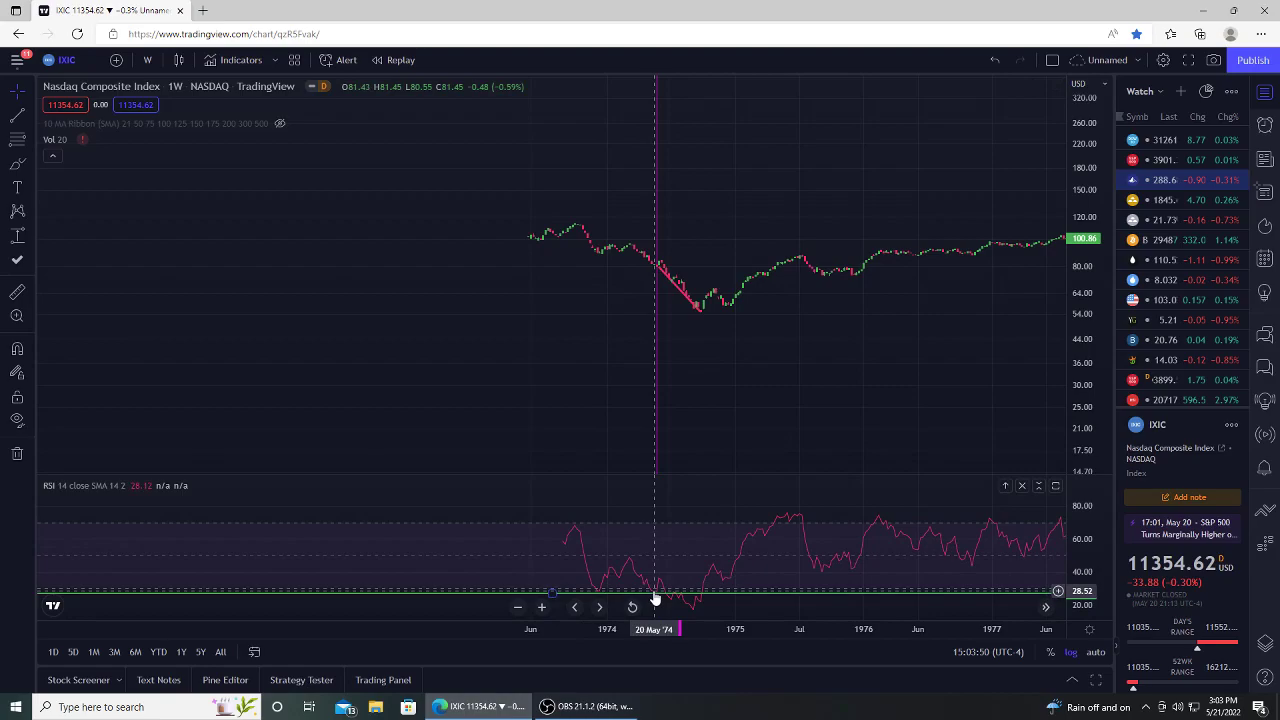
mouse_move(669, 279)
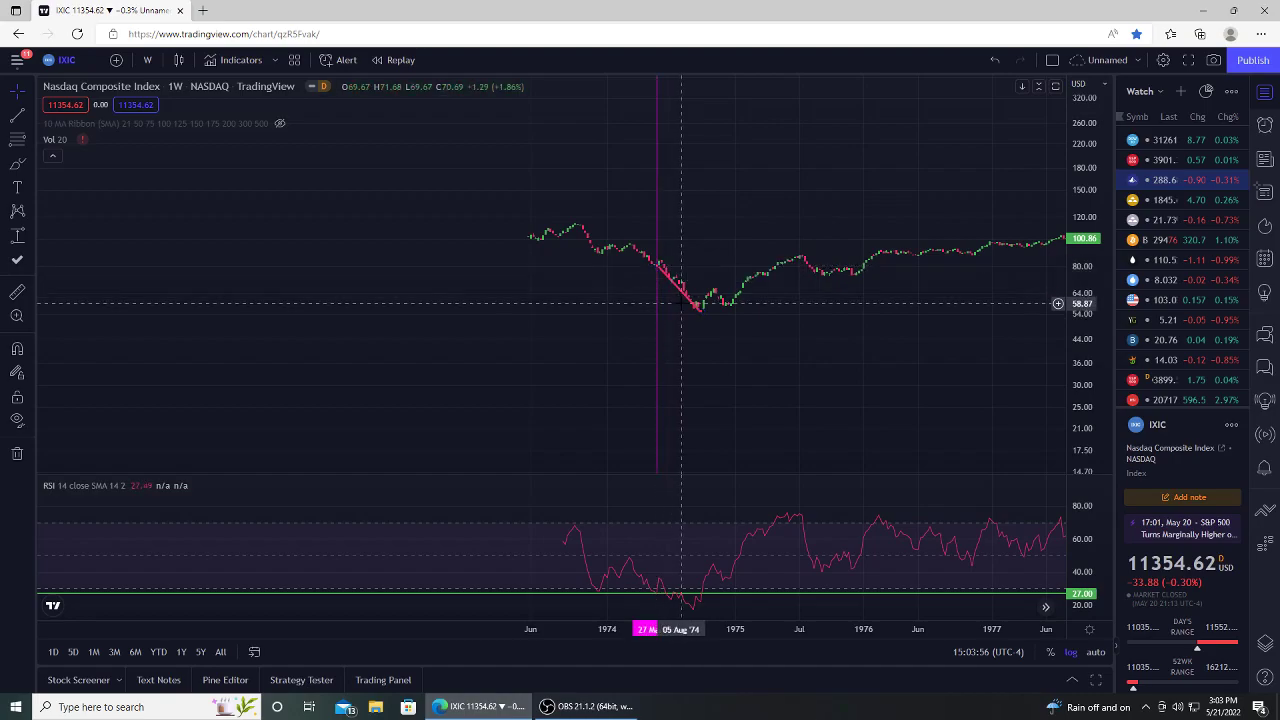
left_click_drag(680, 303, 566, 325)
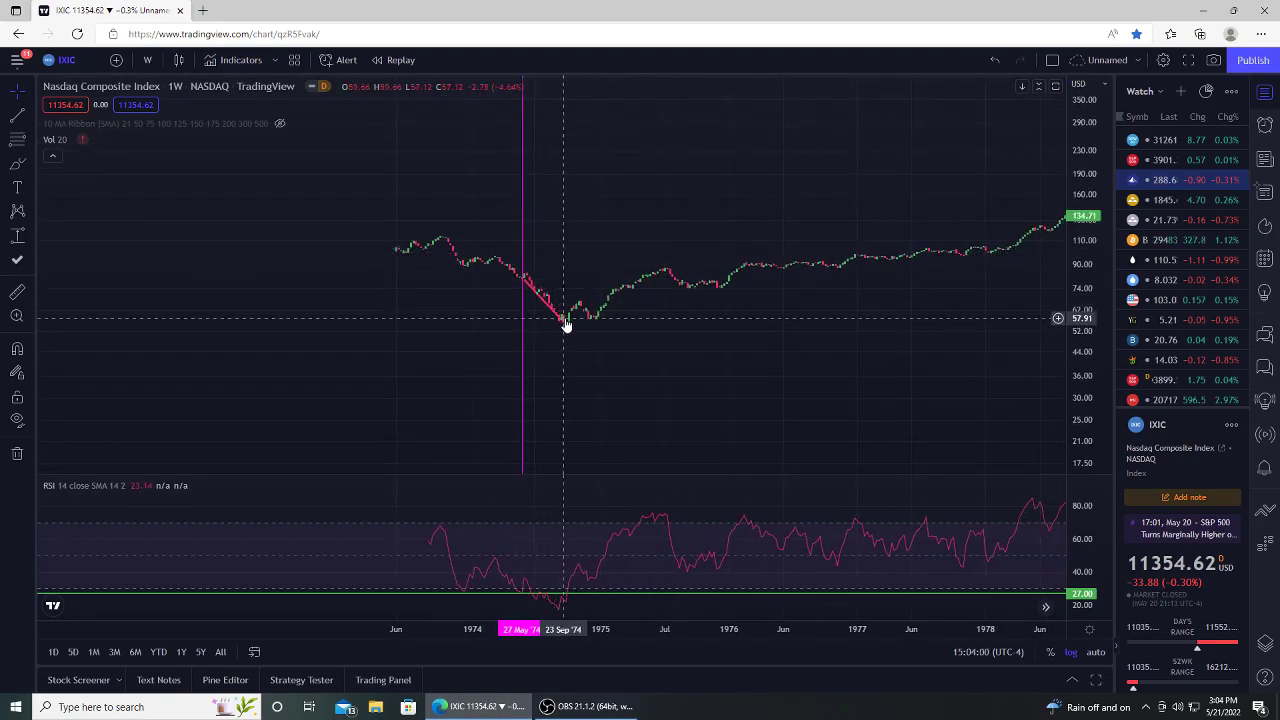
Delete the old green brush circles around the RSI high and low near the 21 Sep '81 line.
left_click_drag(905, 333, 370, 356)
scroll(400, 357, "down", 8)
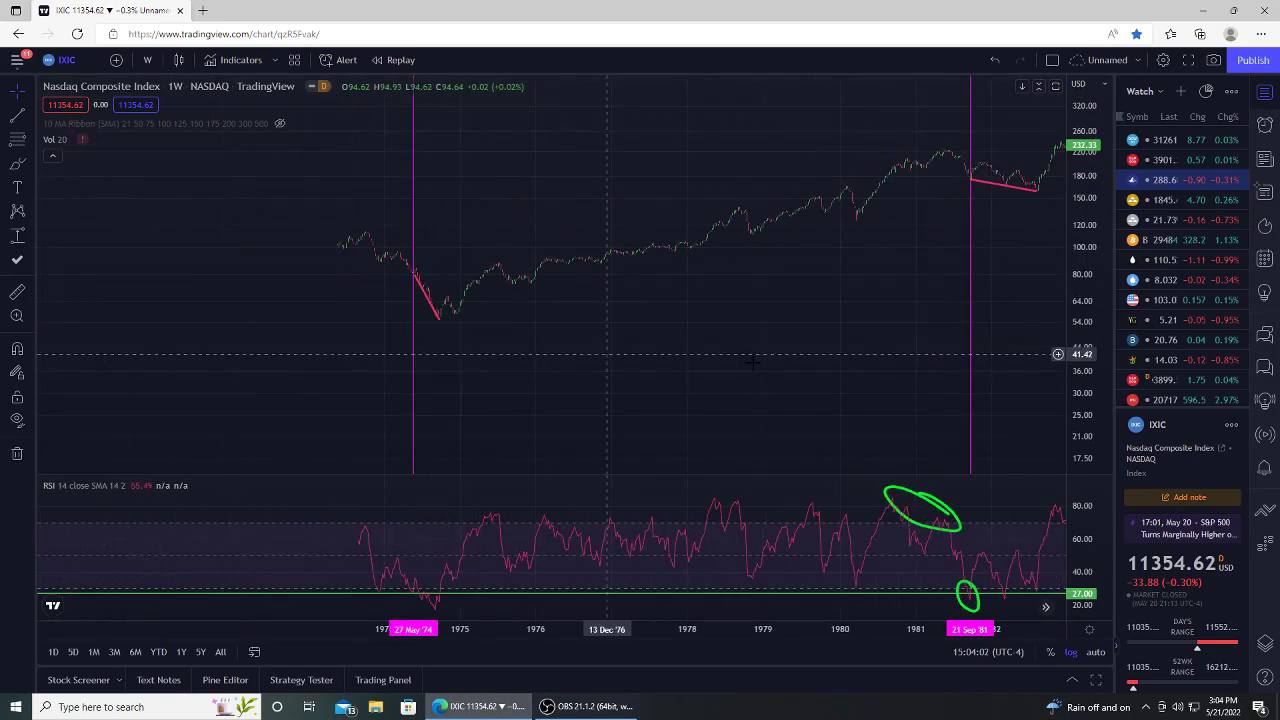
left_click(975, 510)
key("Delete")
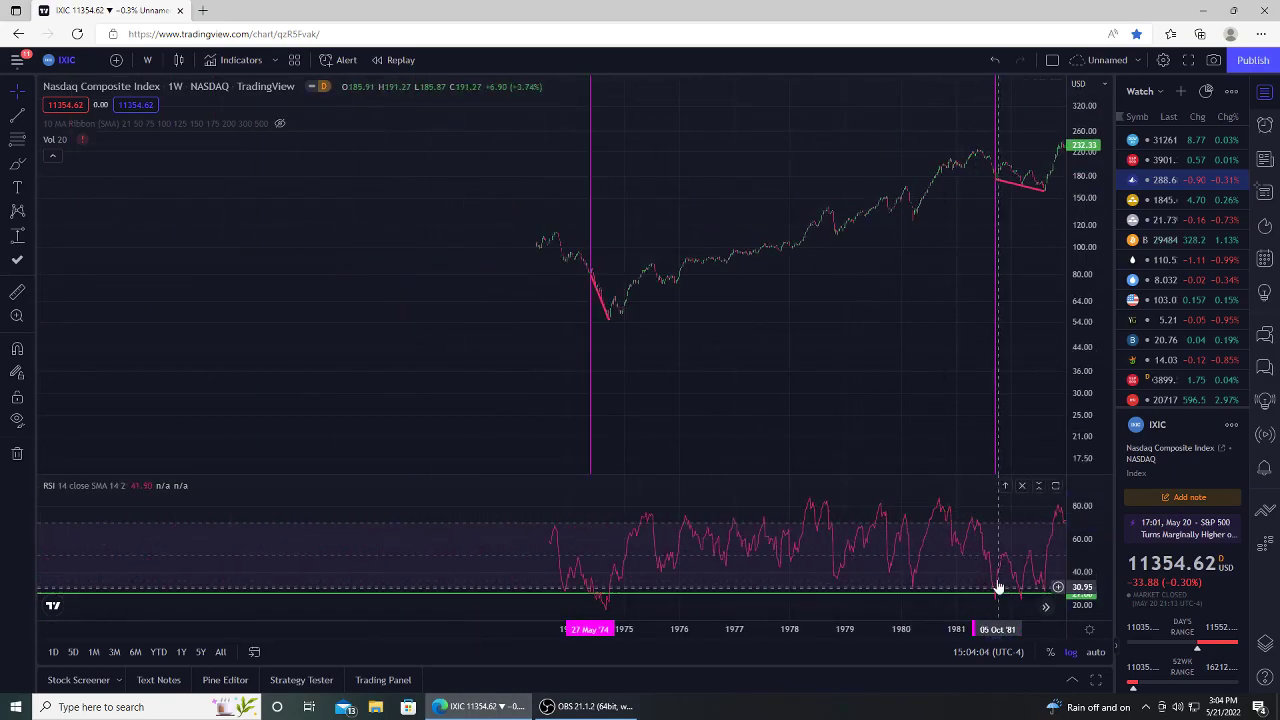
Circle the 1980 RSI peak and the RSI low at the 21 Sep '81 line with green brush strokes.
left_click(17, 163)
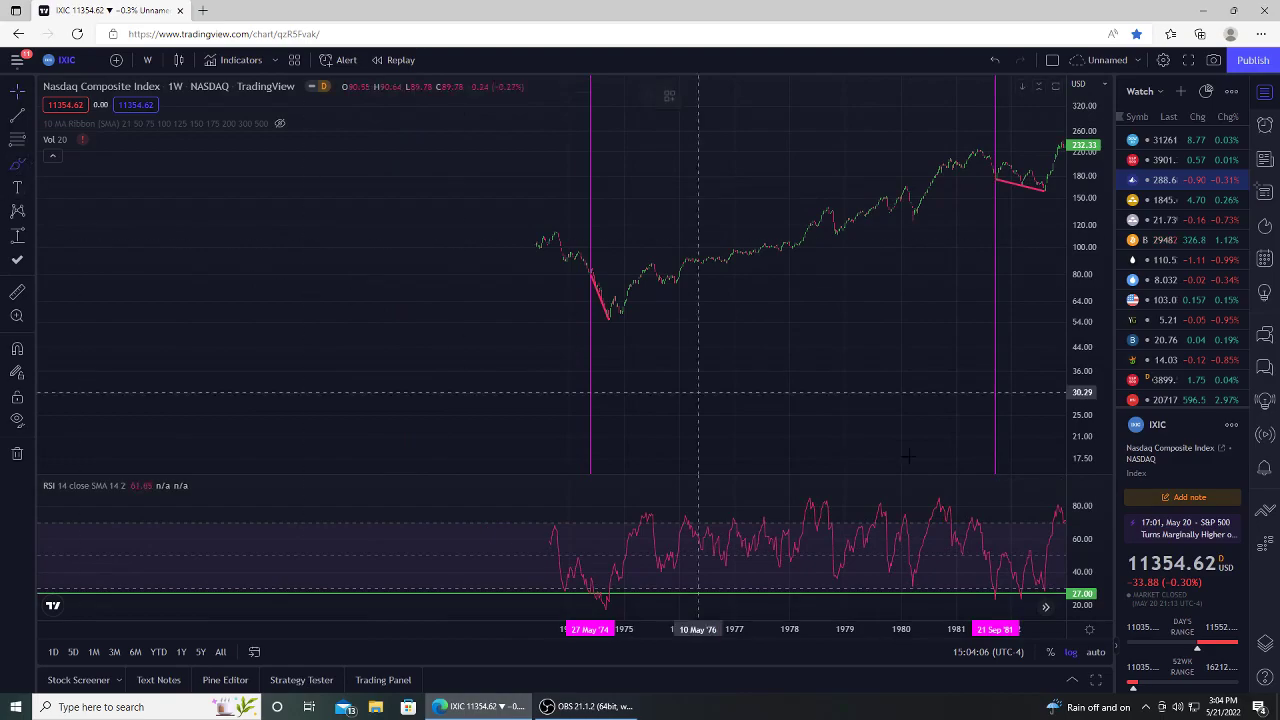
left_click_drag(946, 492, 948, 508)
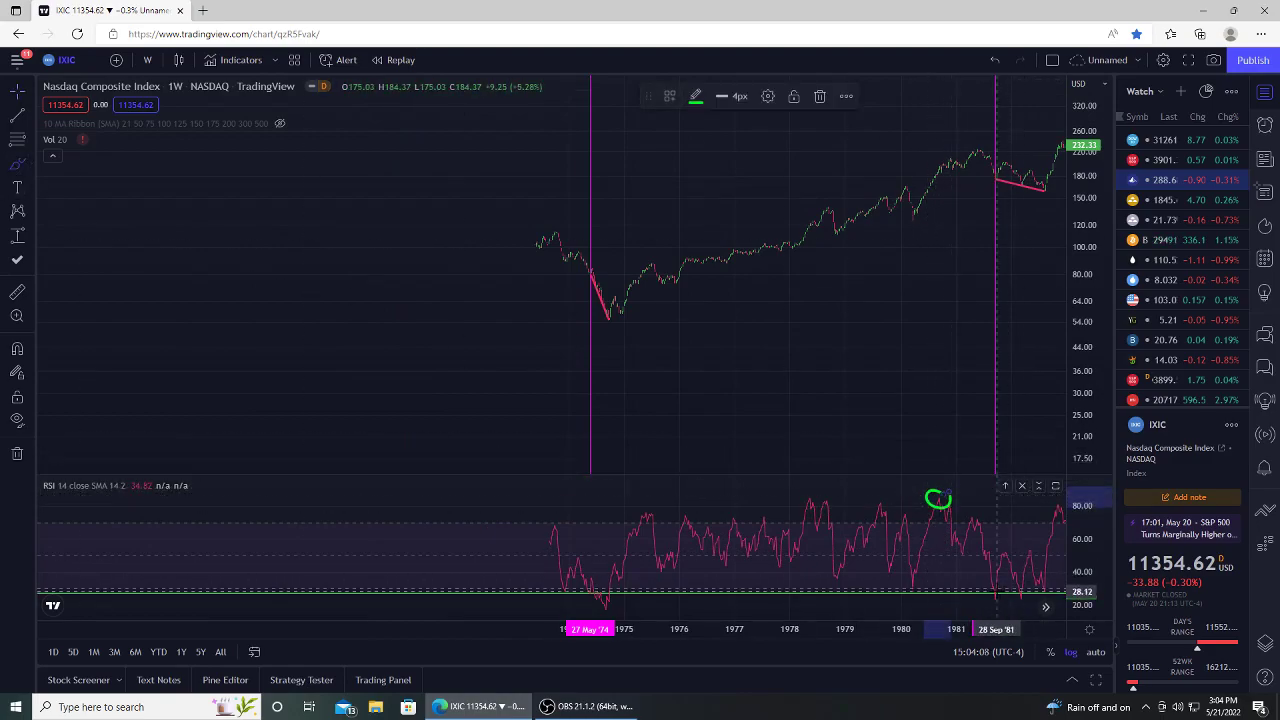
mouse_move(996, 588)
left_mouse_down()
mouse_move(987, 603)
mouse_move(997, 586)
left_mouse_up()
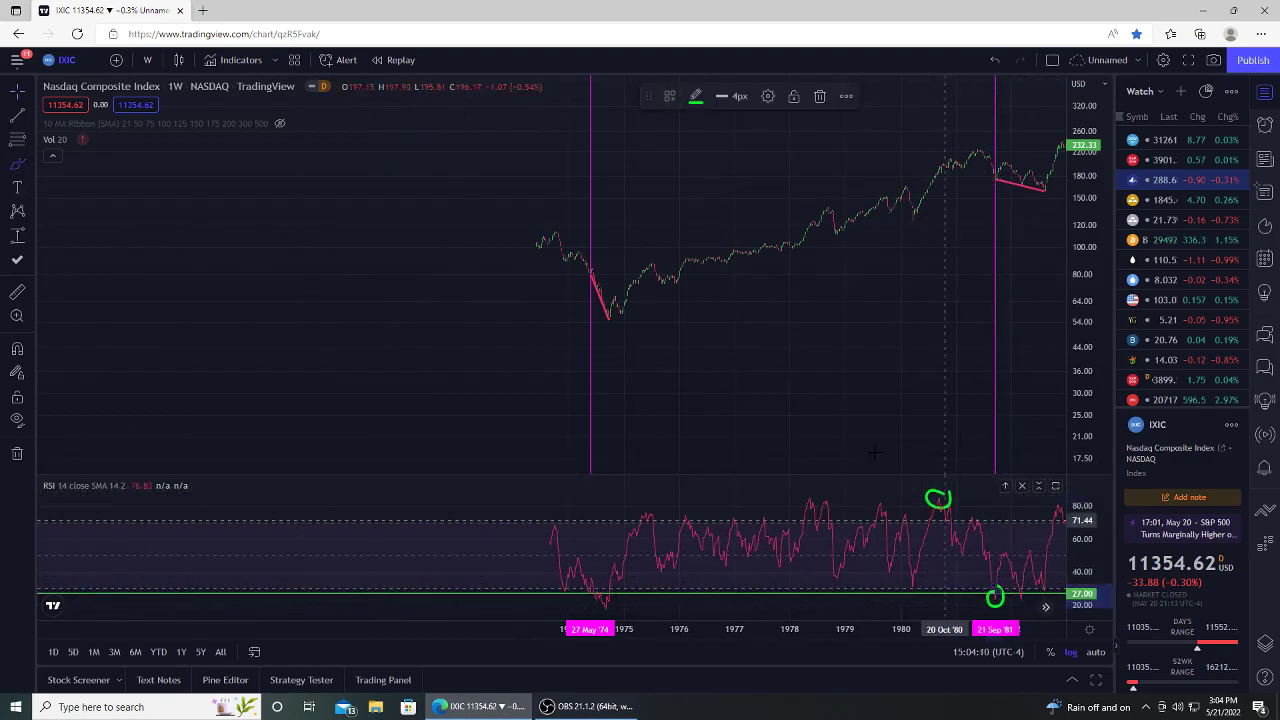
Circle the 1986 RSI peak and the RSI drop at the 19 Oct '87 line with green brush strokes.
mouse_move(873, 452)
left_mouse_down()
mouse_move(670, 400)
mouse_move(594, 343)
left_mouse_up()
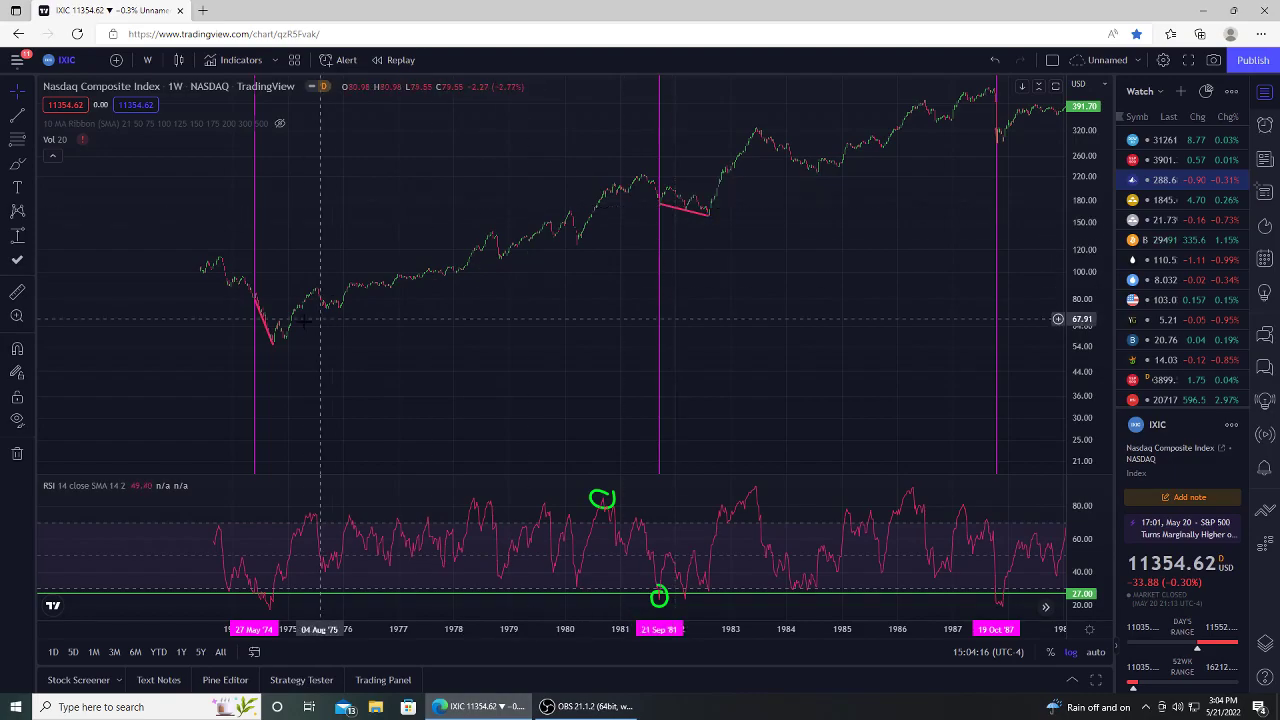
mouse_move(261, 322)
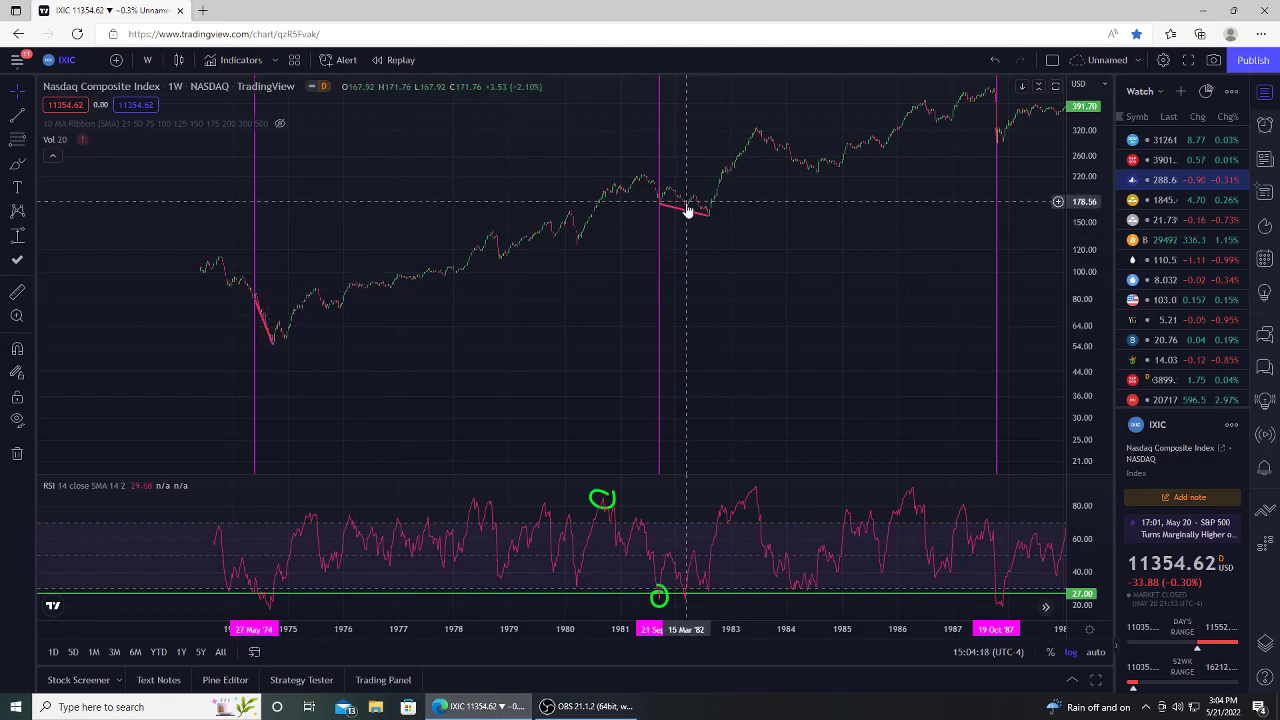
mouse_move(687, 217)
scroll(686, 320, "right", 5)
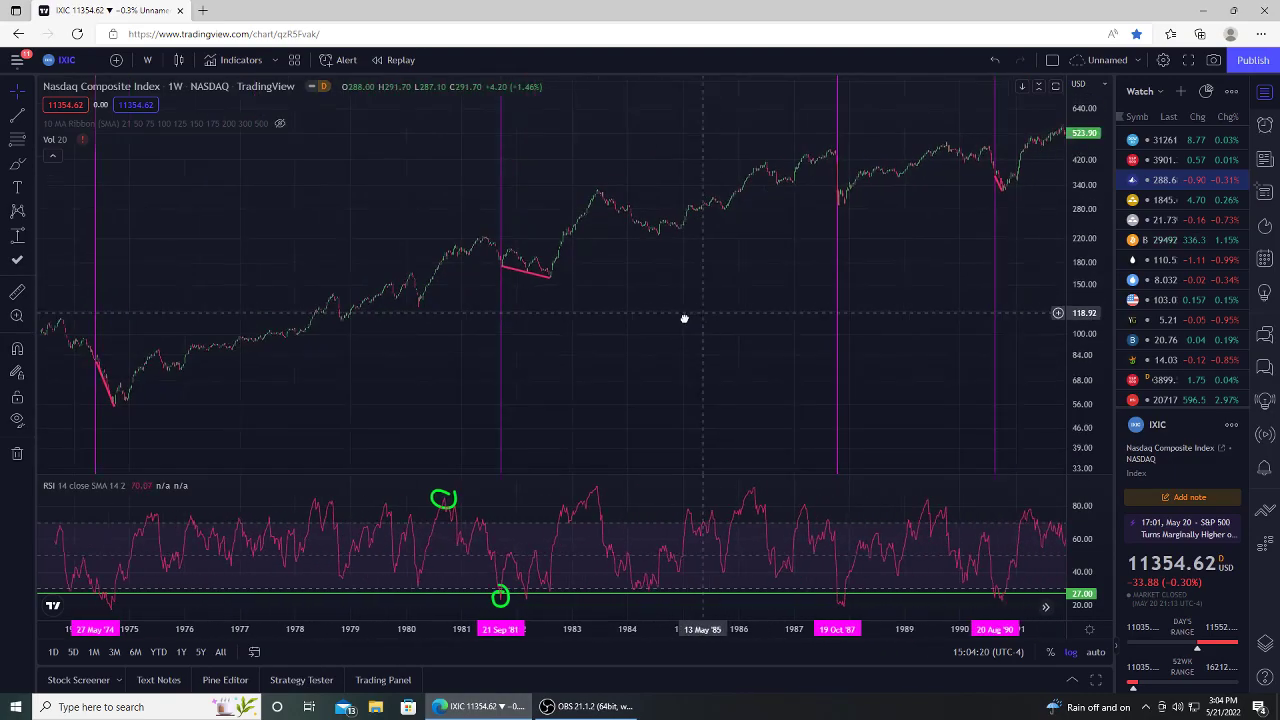
left_click(17, 163)
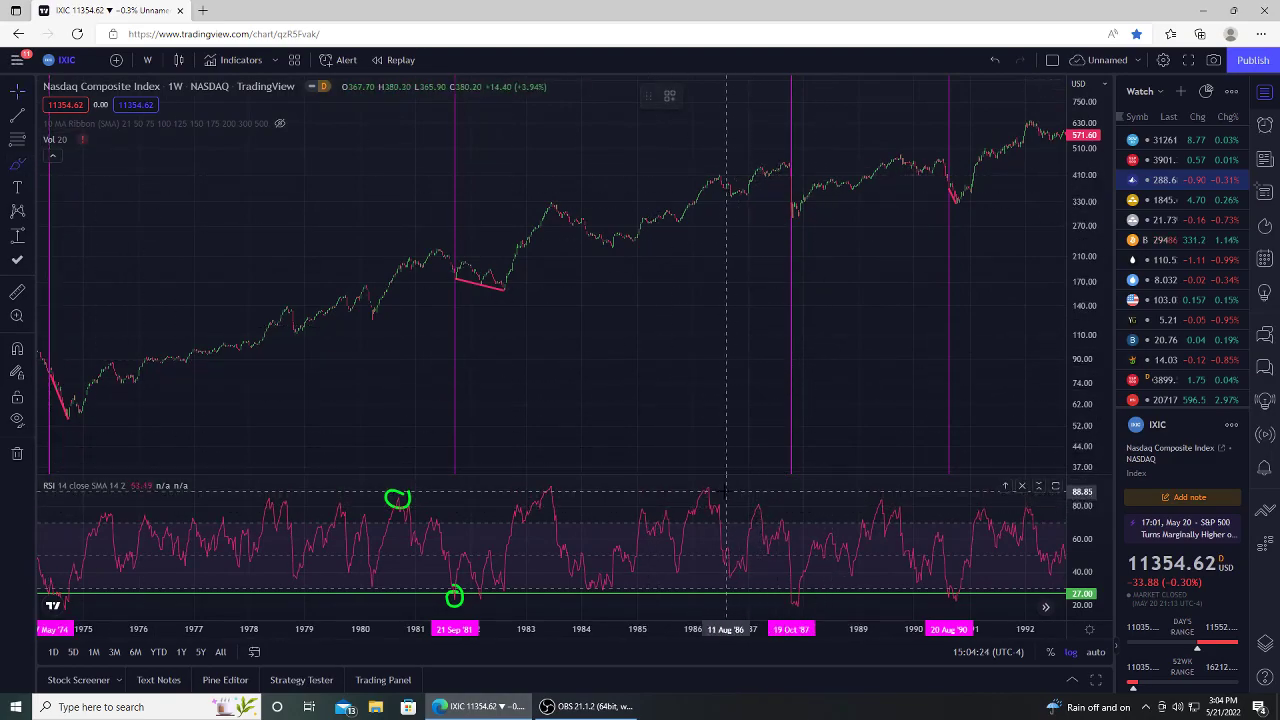
left_click_drag(710, 486, 706, 487)
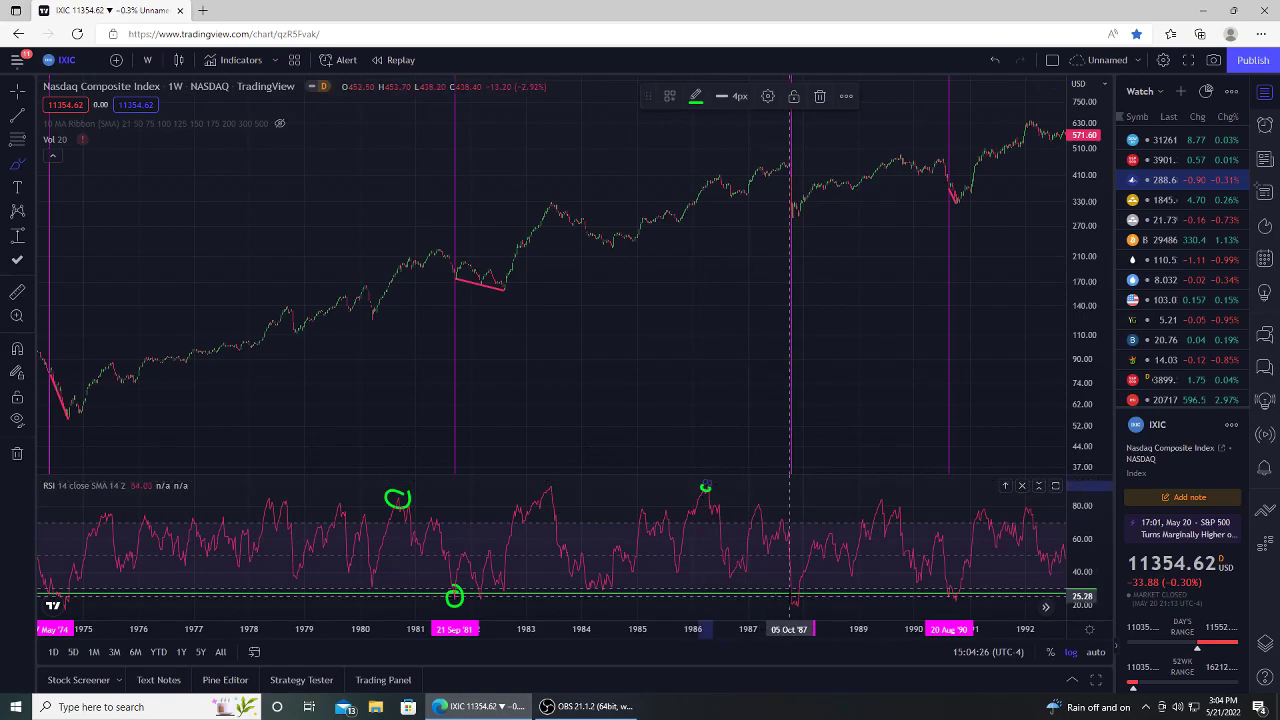
mouse_move(792, 589)
left_mouse_down()
mouse_move(785, 600)
mouse_move(790, 579)
mouse_move(794, 590)
left_mouse_up()
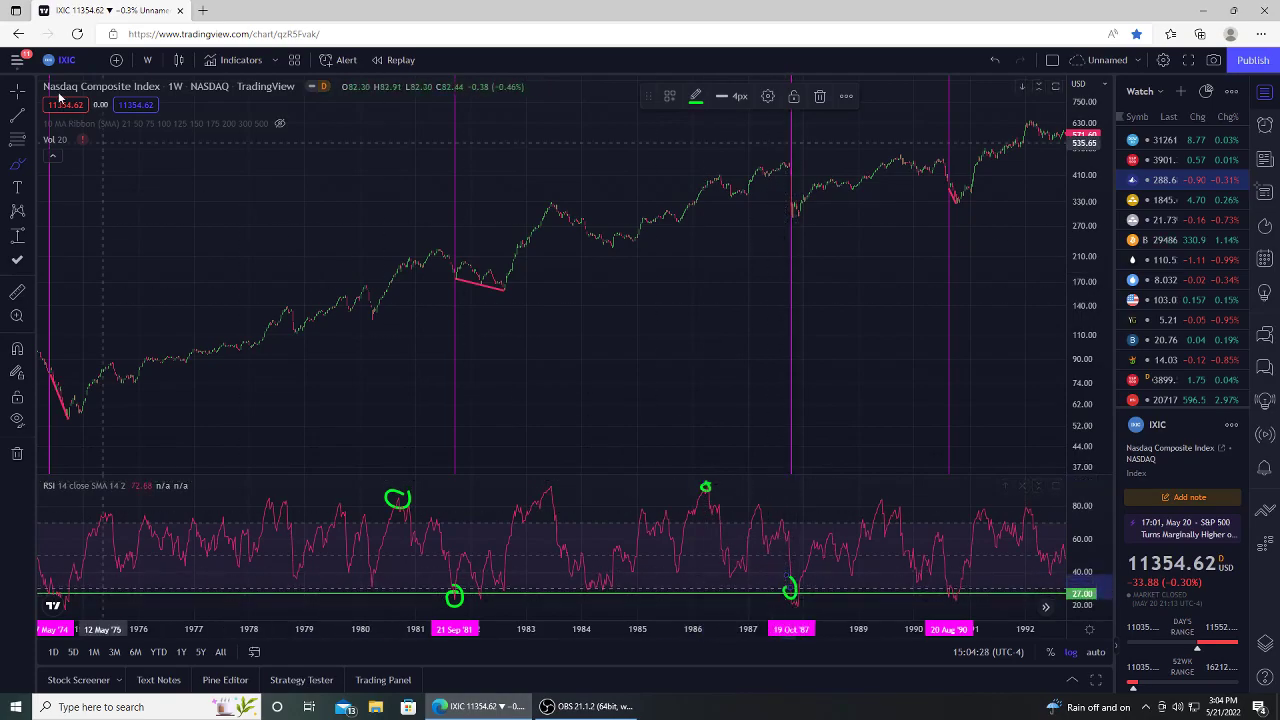
Examine the price declines and RSI lows following the 19 Oct '87 and 20 Aug '90 vertical lines.
left_click(19, 96)
left_click_drag(615, 176, 523, 223)
scroll(523, 223, "up", 5)
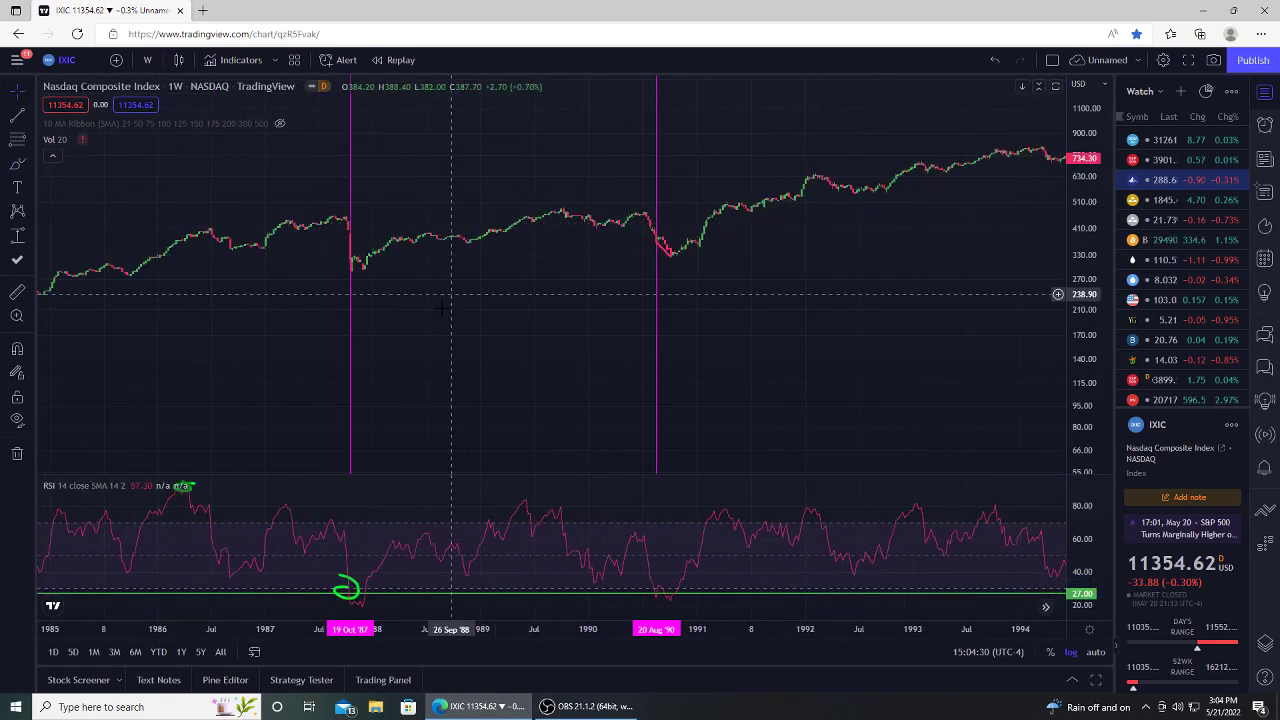
left_click_drag(420, 308, 573, 301)
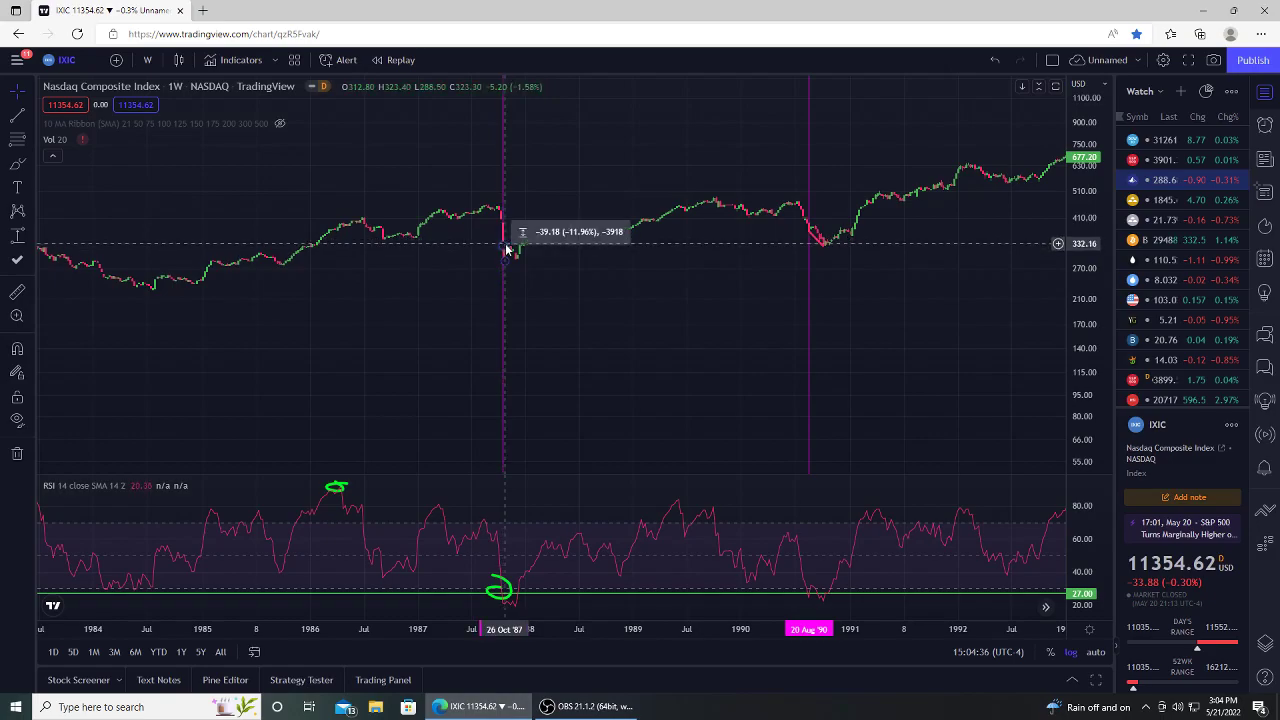
left_click_drag(653, 310, 557, 358)
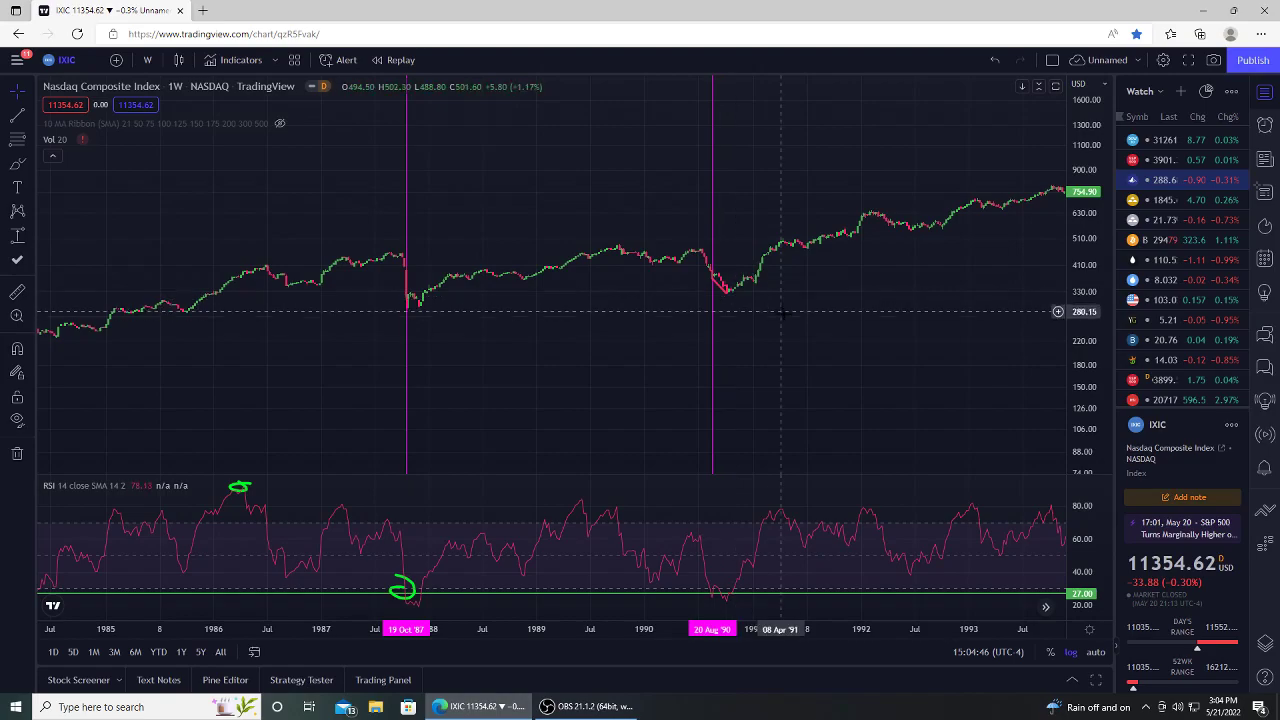
left_click_drag(786, 310, 555, 290)
scroll(555, 290, "down", 4)
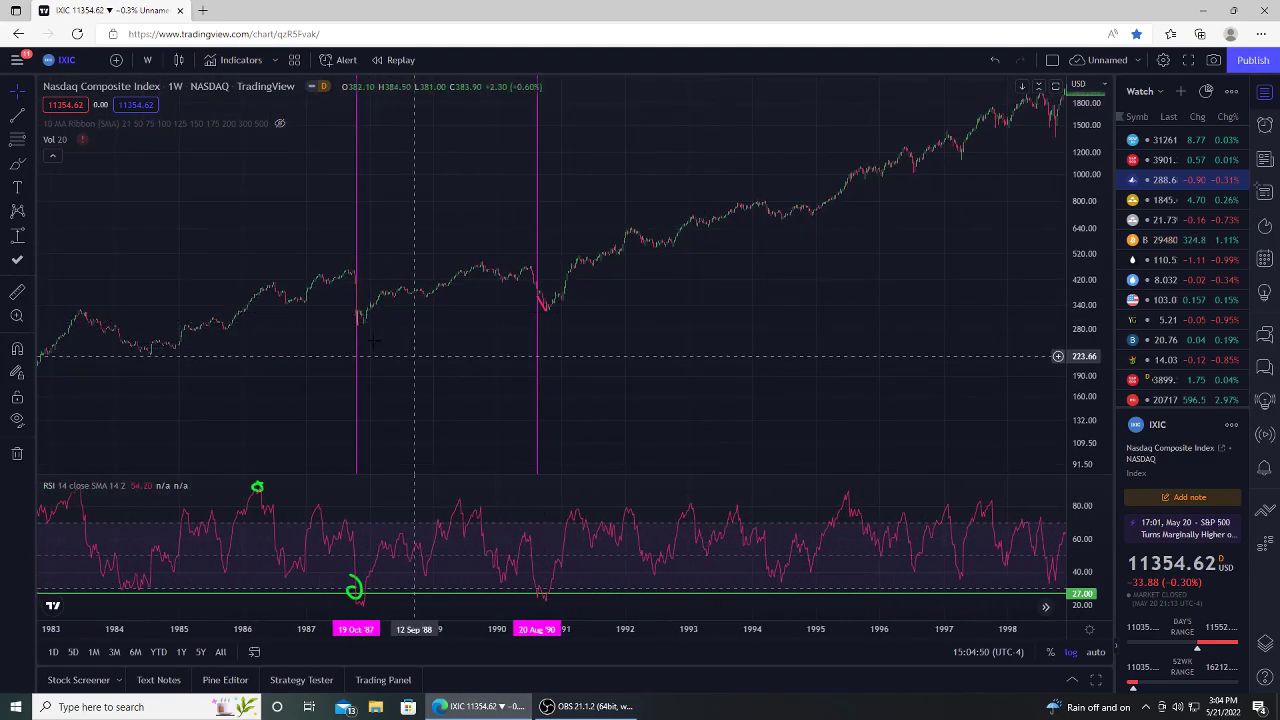
Move the dot-com decline's vertical line to 2 Apr '01 and shift the start of the red decline line to the price low there.
left_click_drag(582, 352, 291, 398)
left_click_drag(642, 296, 513, 333)
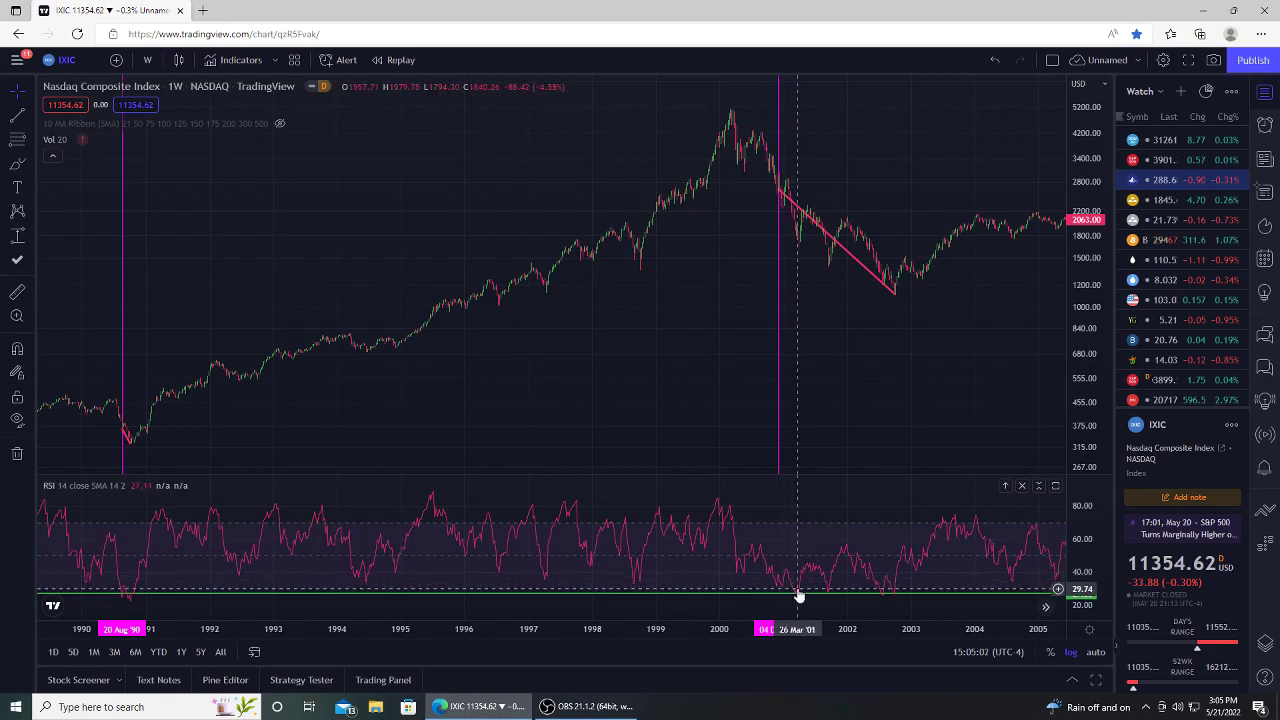
scroll(798, 596, "up", 3)
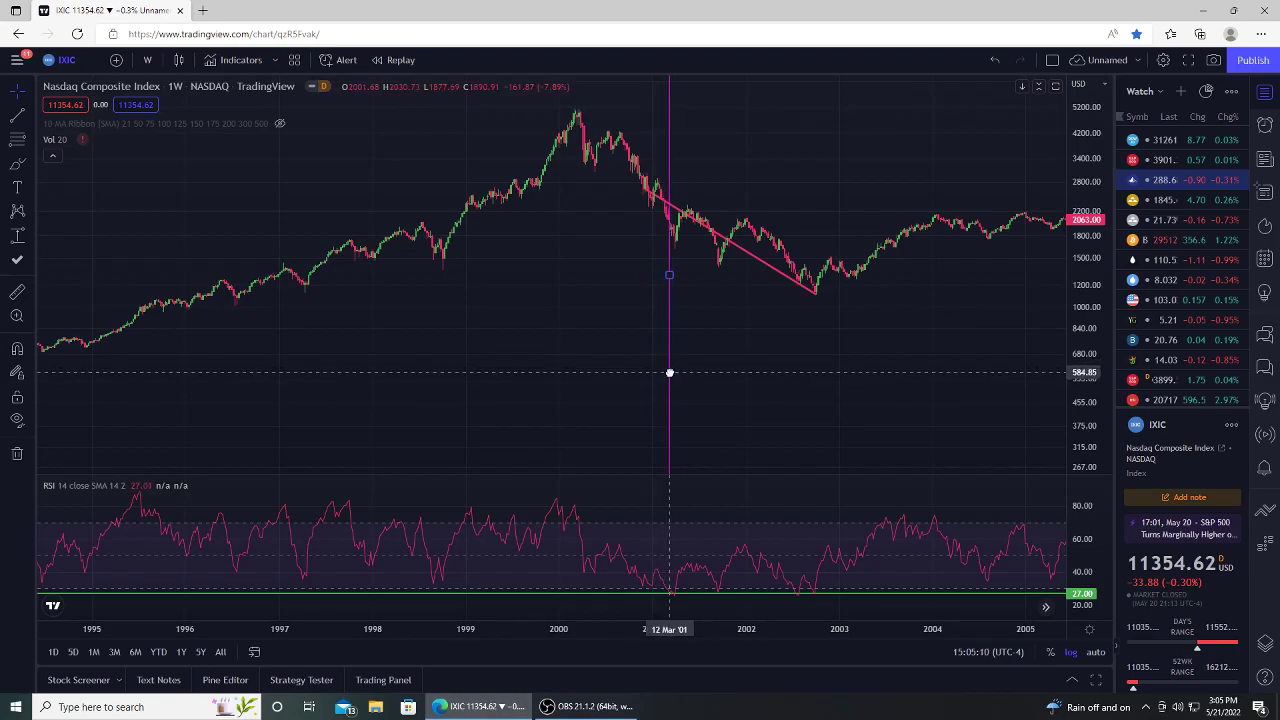
left_click(669, 372)
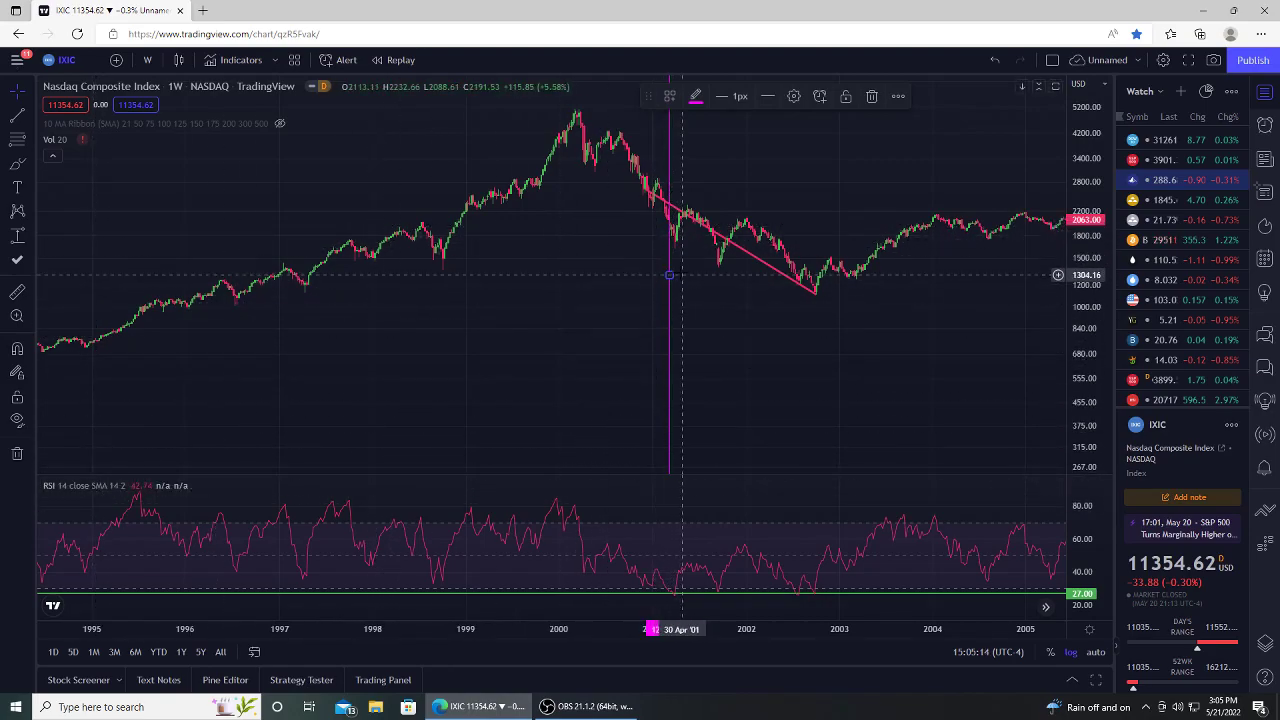
left_click_drag(670, 300, 675, 302)
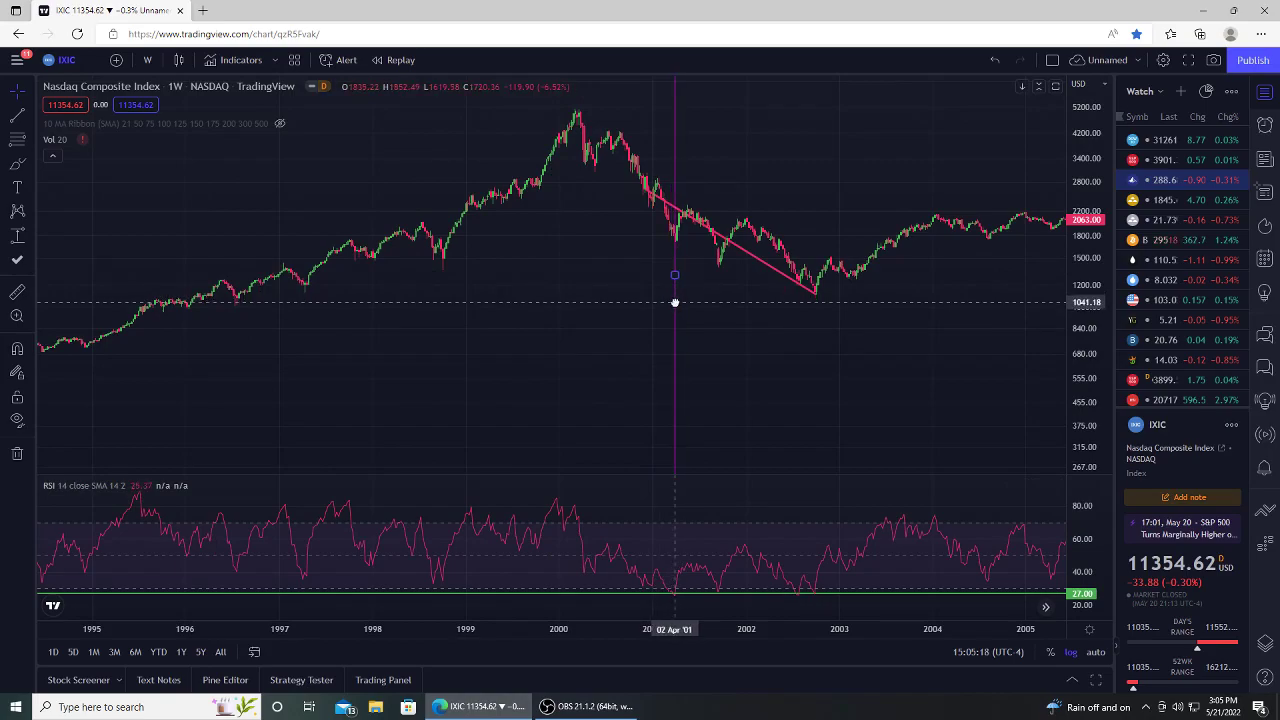
left_click_drag(651, 193, 676, 242)
Examine the declines marked at the 2008 and 16 Mar '20 vertical lines, including their measured percentage drops and RSI lows.
left_click_drag(747, 340, 337, 371)
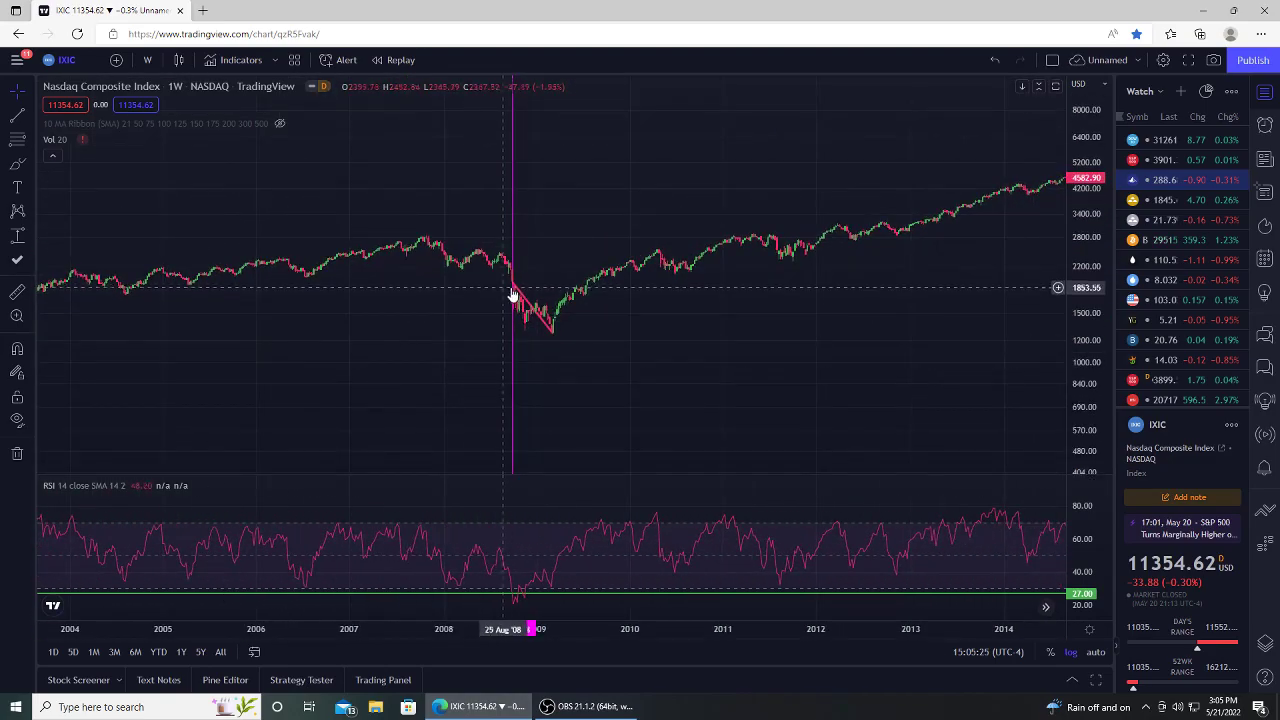
left_click_drag(513, 292, 517, 291)
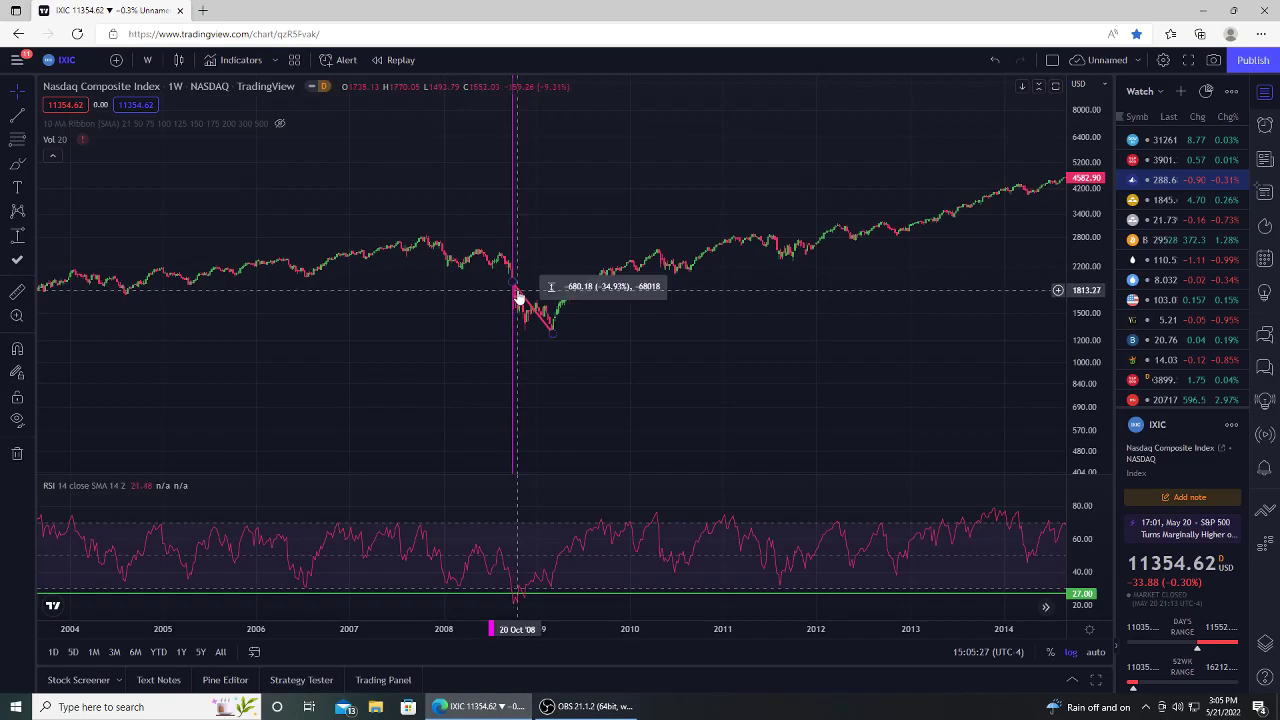
left_click_drag(899, 355, 500, 371)
scroll(500, 371, "down", 5)
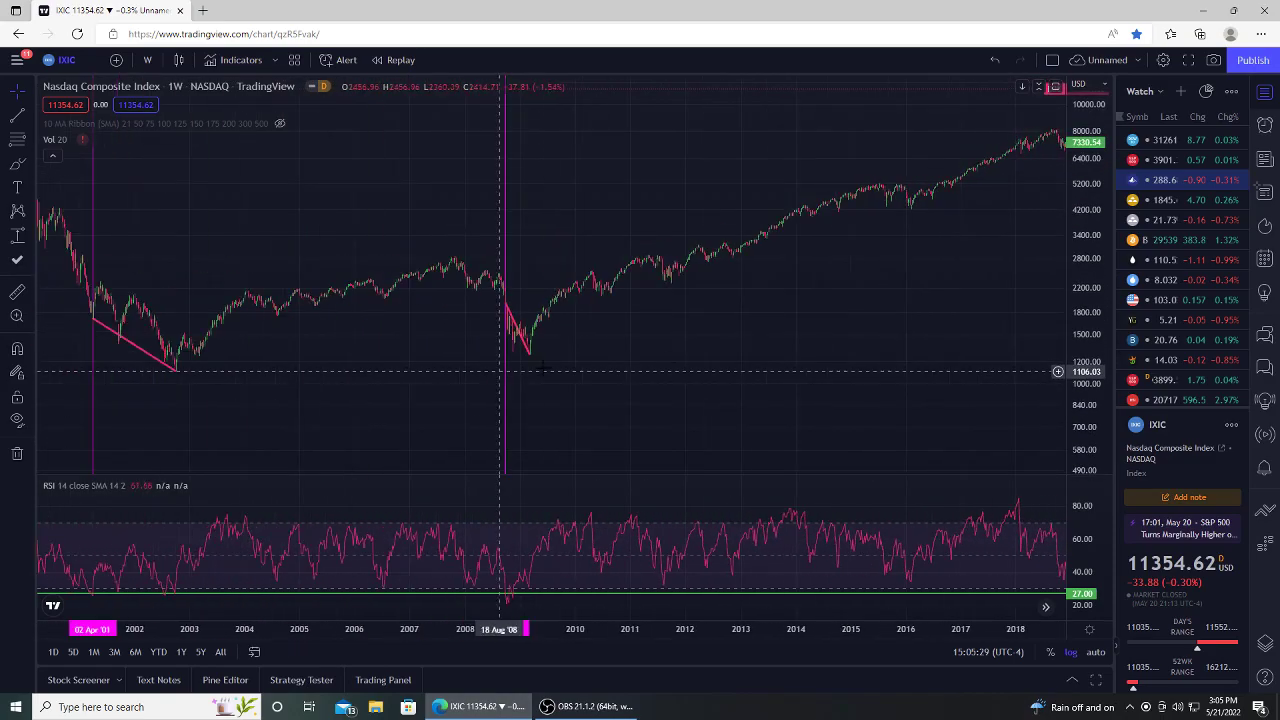
left_click_drag(847, 350, 265, 400)
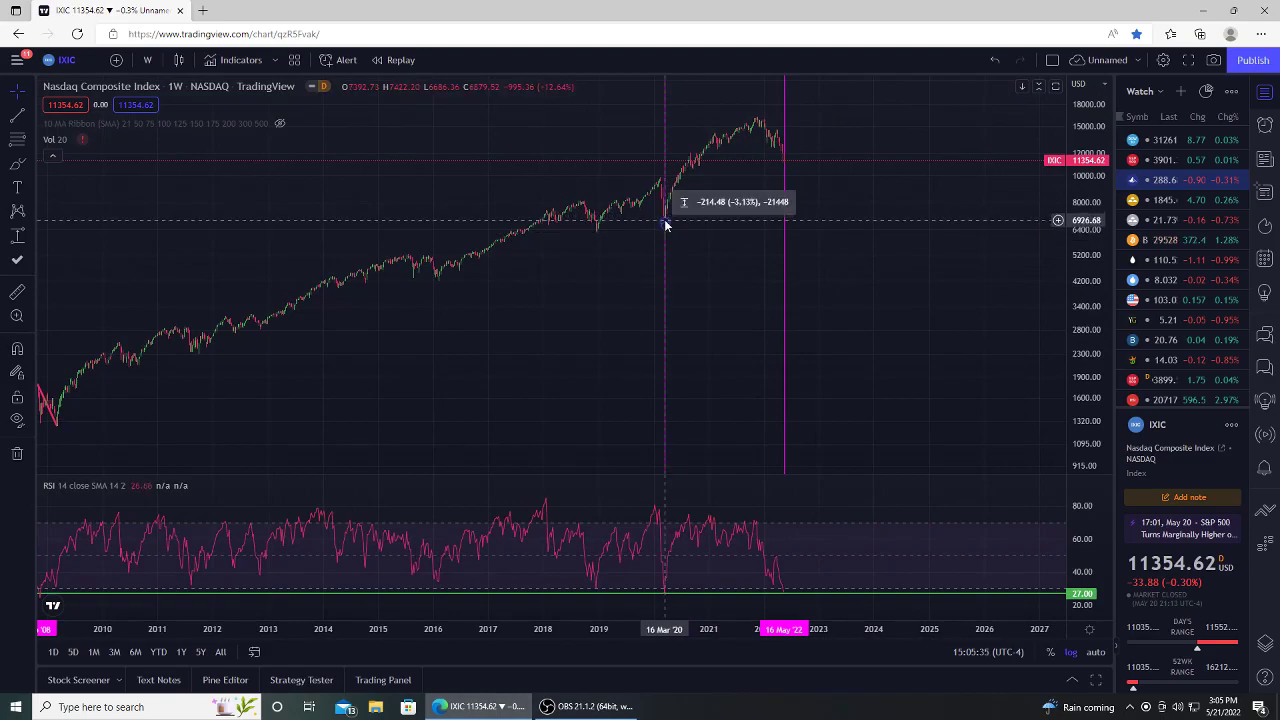
Examine the full 1974–2022 price history with its marked RSI lows, including the red decline line following the 2 Apr '01 vertical line.
left_click_drag(666, 224, 666, 224)
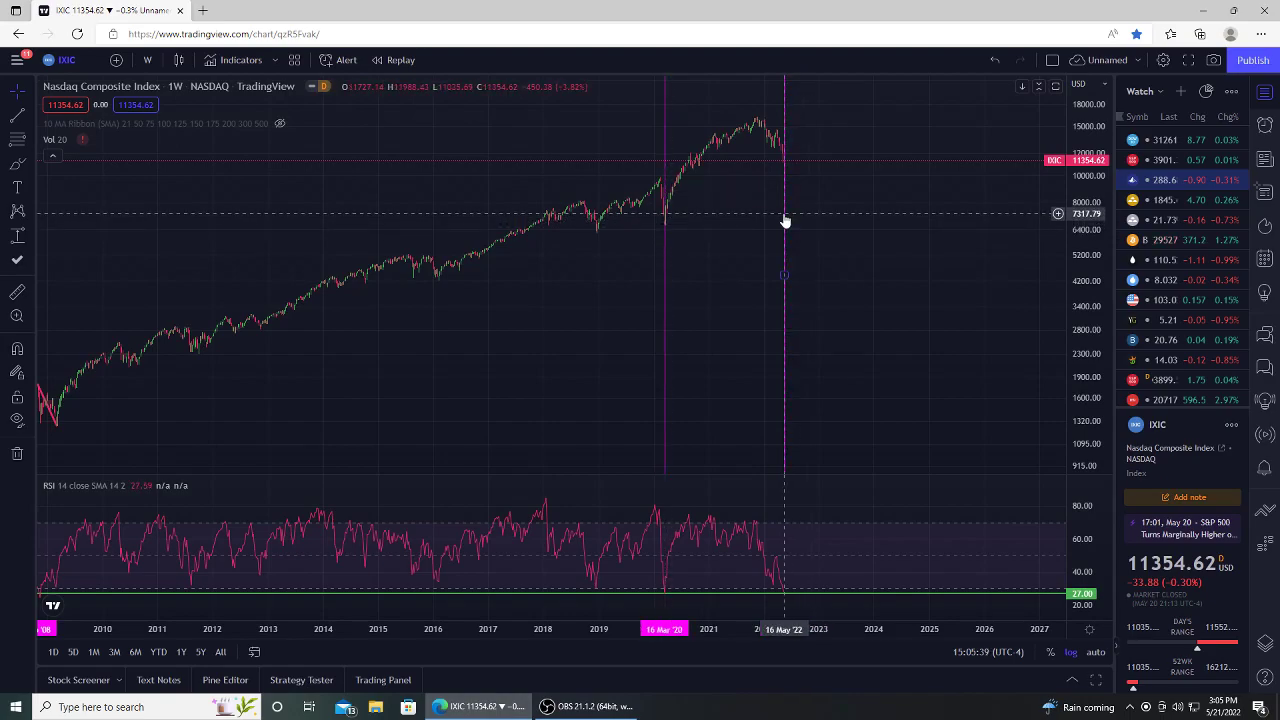
scroll(383, 334, "down", 9)
left_click_drag(534, 276, 548, 200)
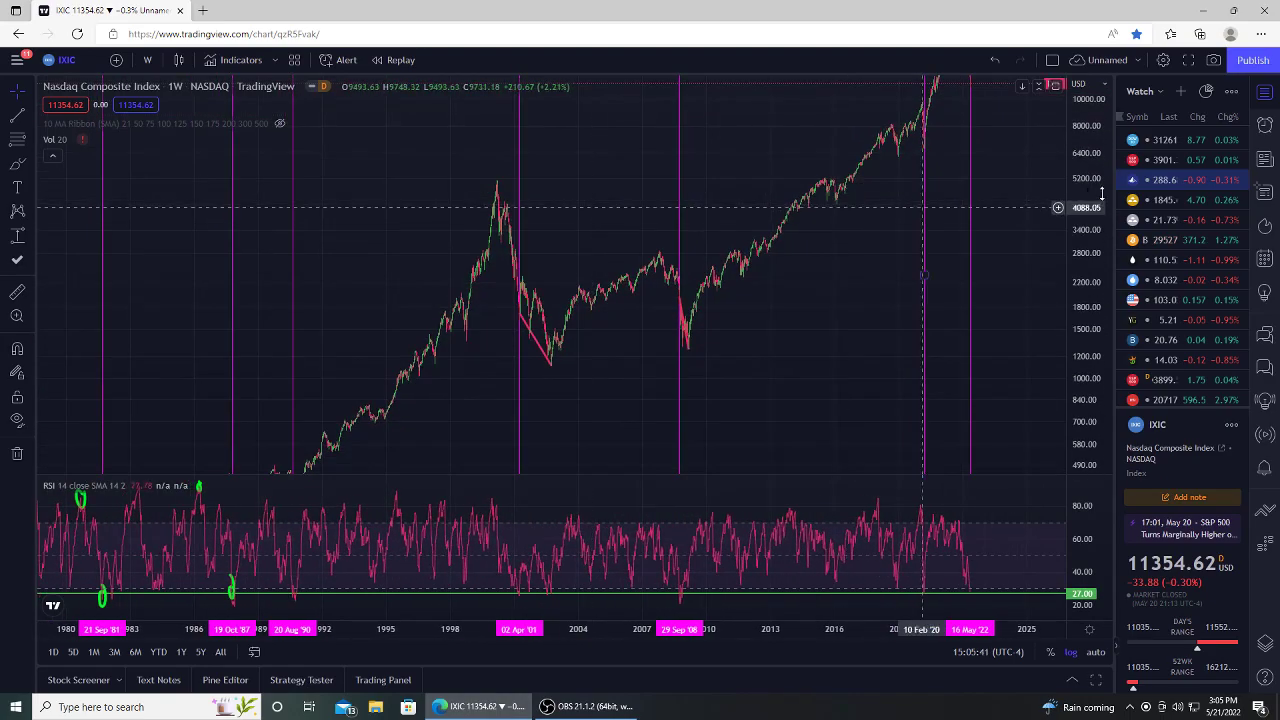
left_click_drag(1104, 165, 1029, 434)
left_click_drag(826, 433, 814, 397)
scroll(815, 398, "down", 2)
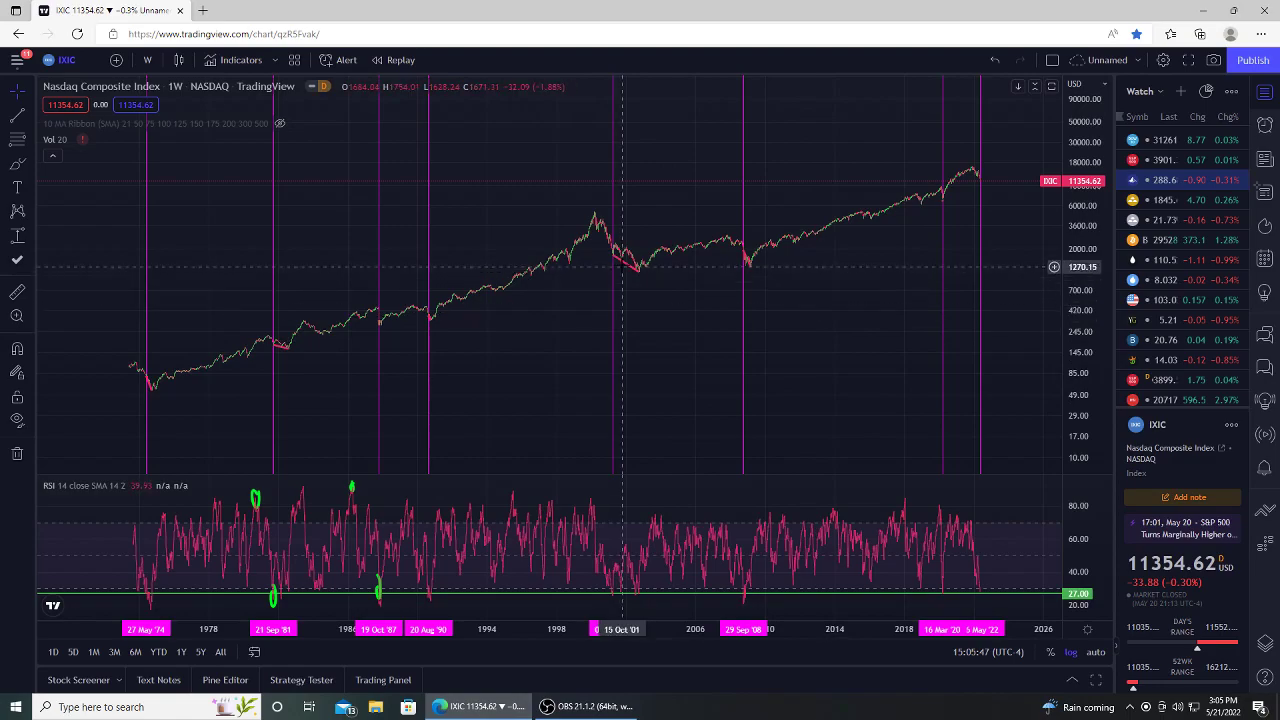
mouse_move(623, 260)
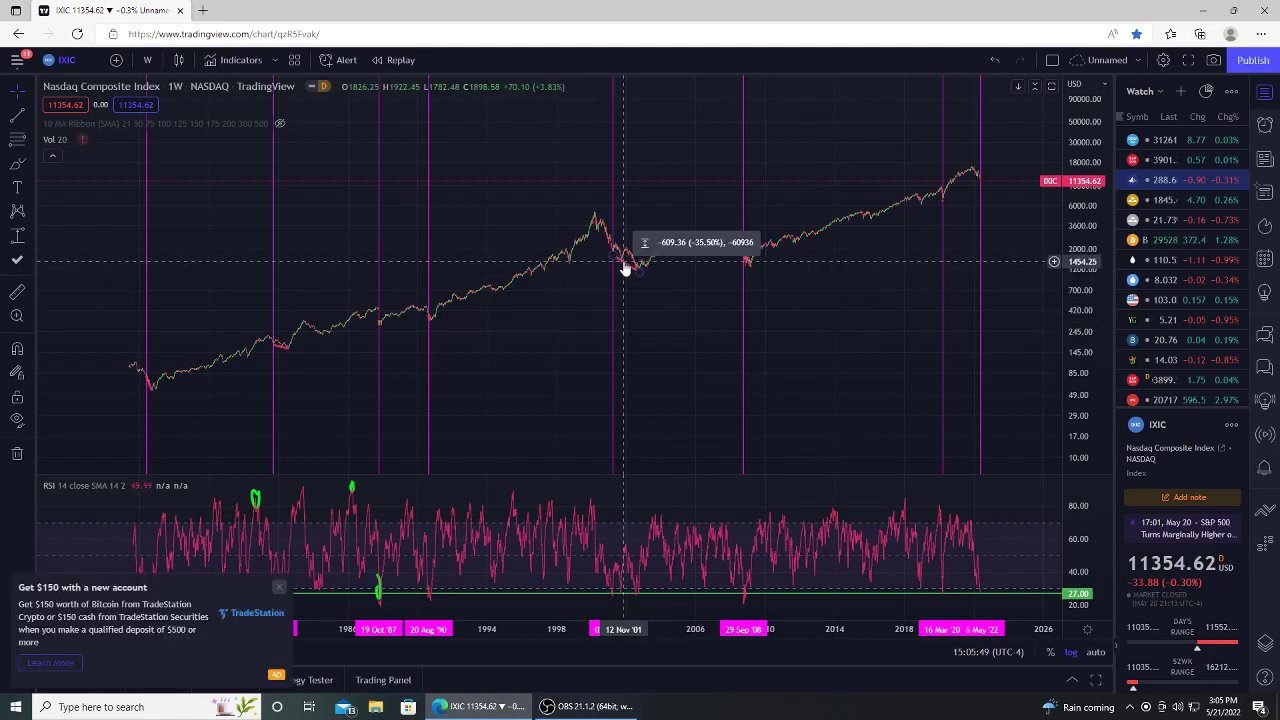
left_click(623, 265)
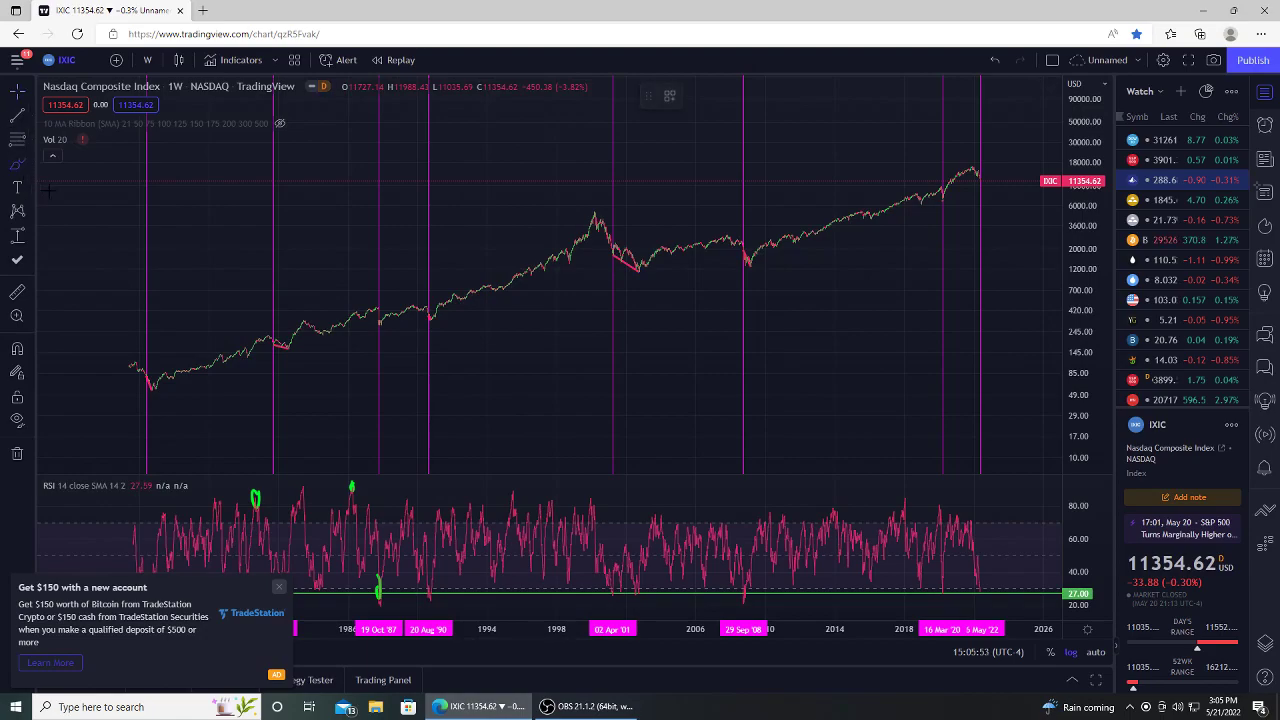
Circle the 2020–2022 prices in green, compare them with brush marks over 1987–2000 and 2001–2008, and undo those comparison marks.
mouse_move(975, 158)
left_mouse_down()
mouse_move(930, 195)
mouse_move(990, 185)
mouse_move(975, 157)
left_mouse_up()
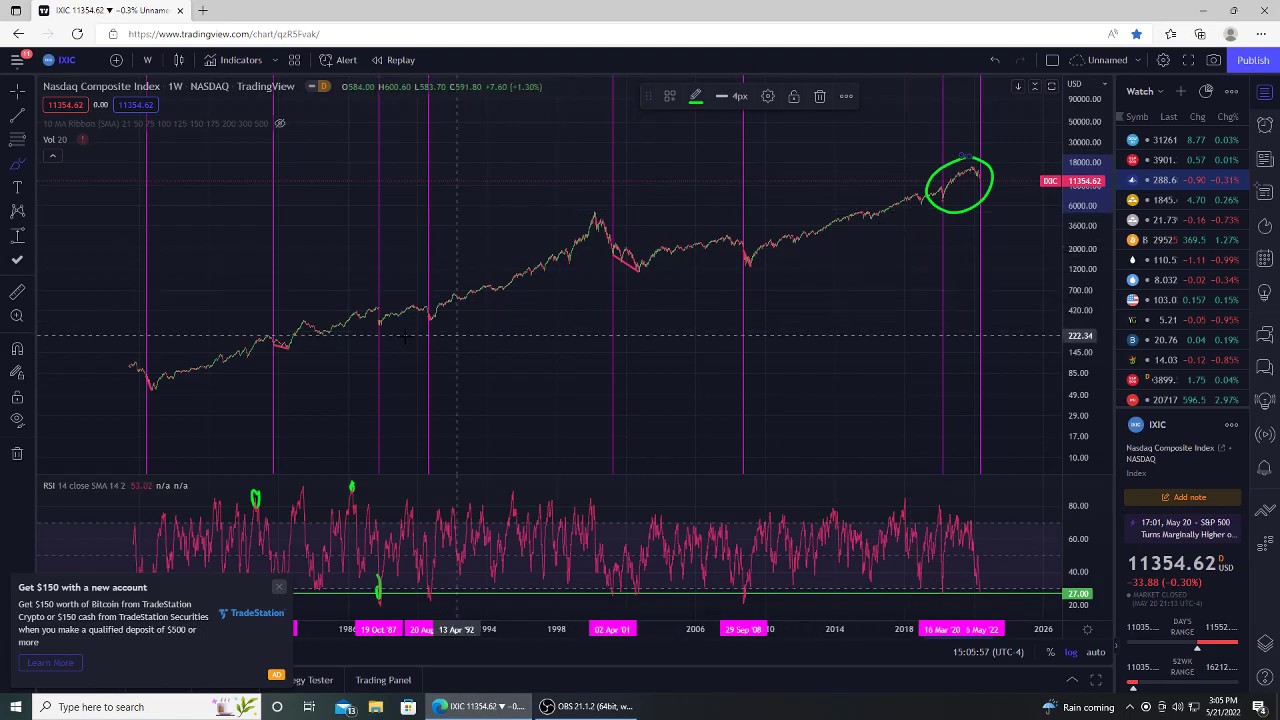
mouse_move(418, 295)
left_mouse_down()
mouse_move(362, 320)
mouse_move(400, 333)
mouse_move(424, 295)
mouse_move(432, 306)
mouse_move(543, 260)
mouse_move(601, 211)
mouse_move(592, 243)
left_mouse_up()
key("ctrl+z")
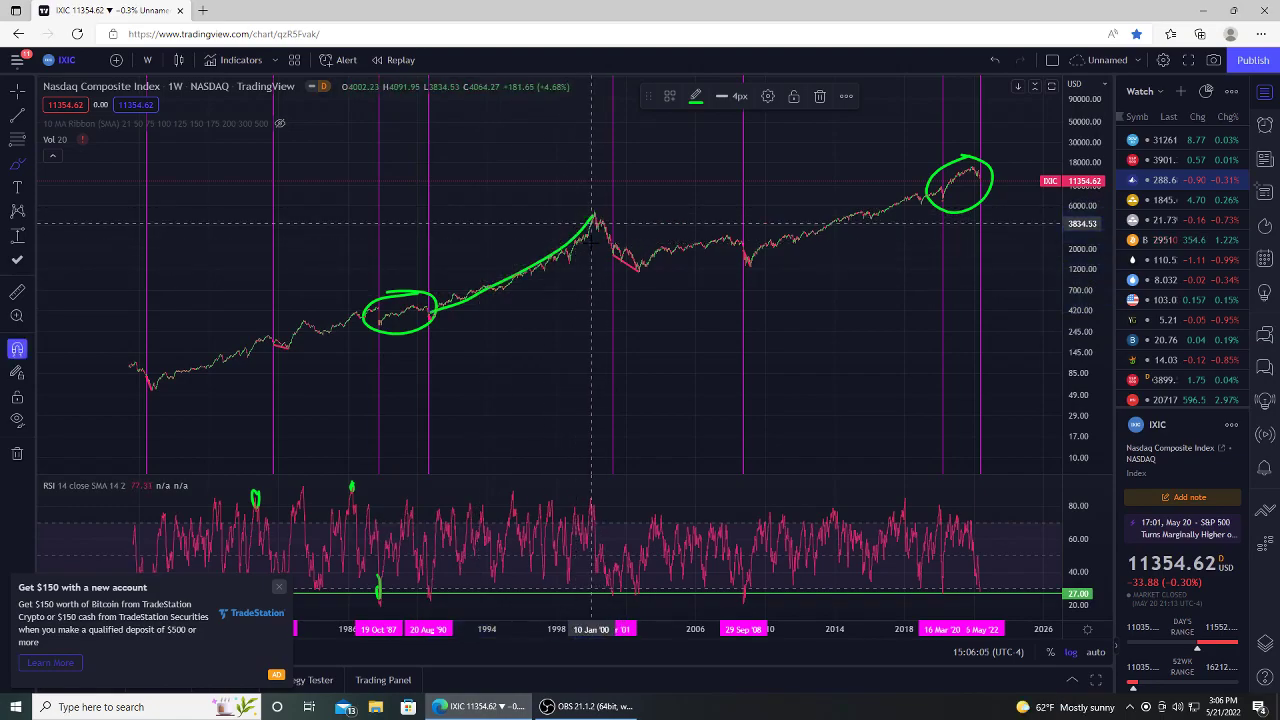
key("ctrl+z")
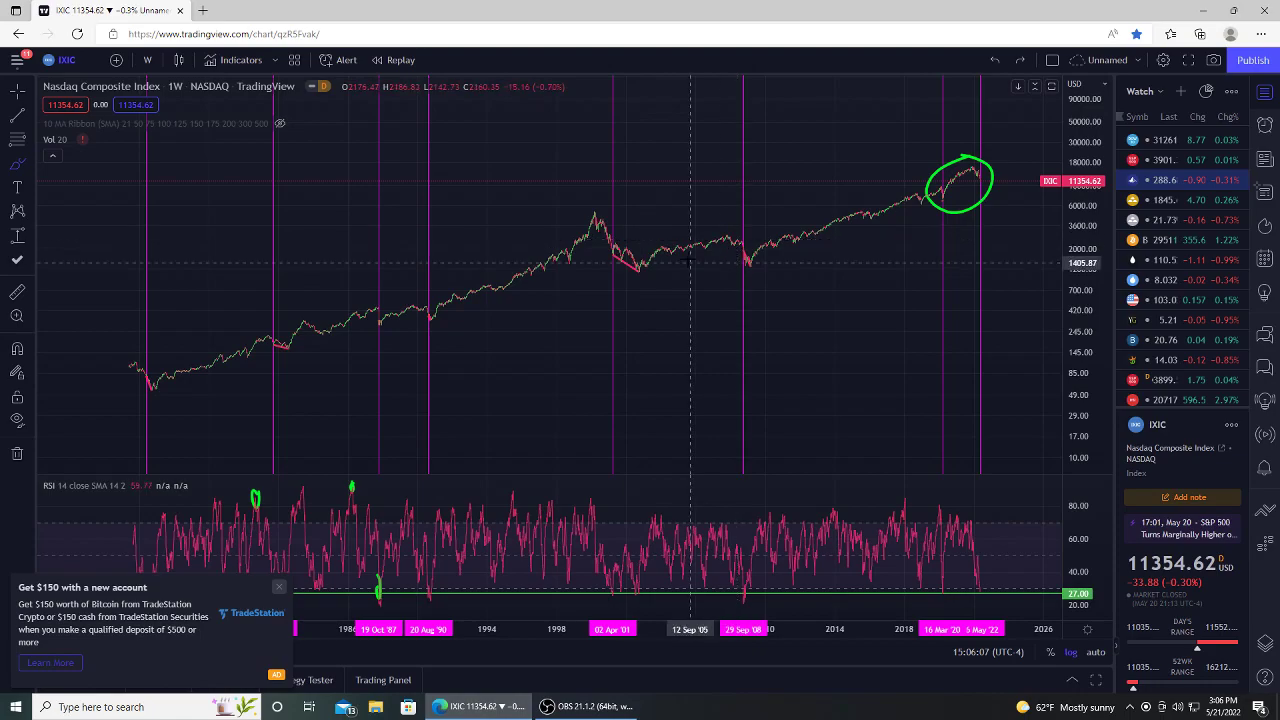
mouse_move(754, 232)
left_mouse_down()
mouse_move(640, 275)
mouse_move(760, 240)
left_mouse_up()
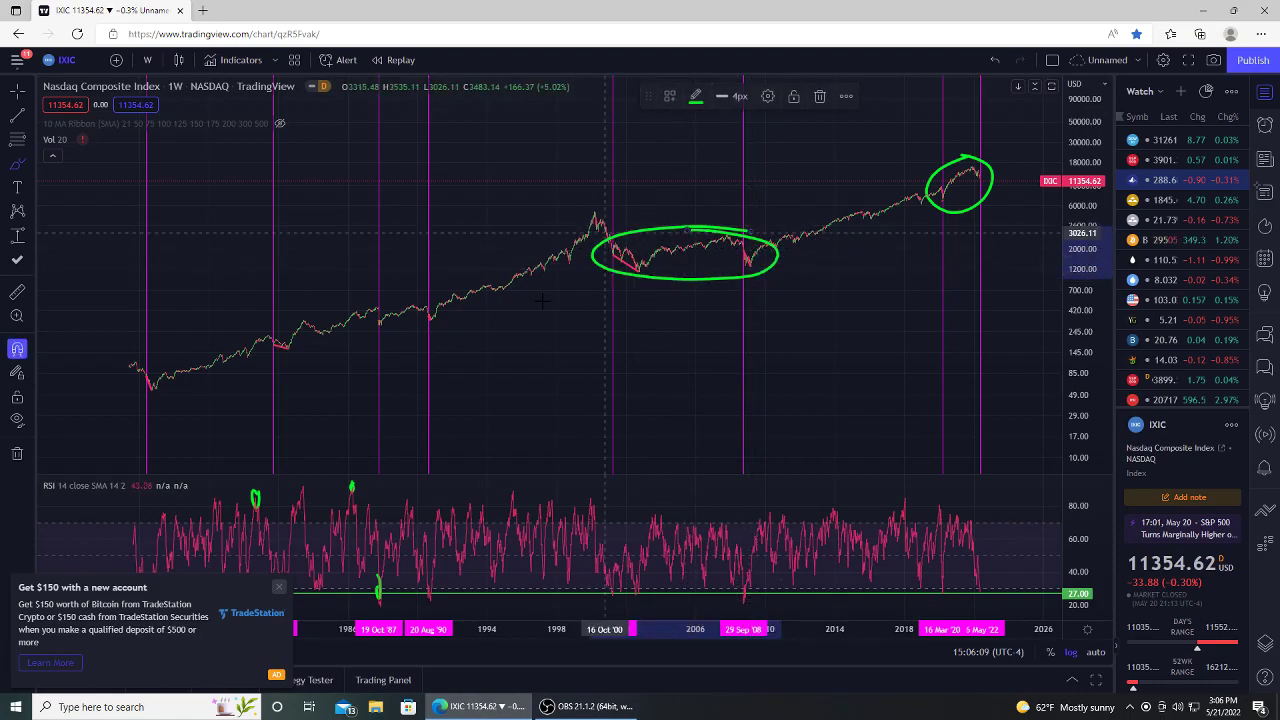
key("ctrl+z")
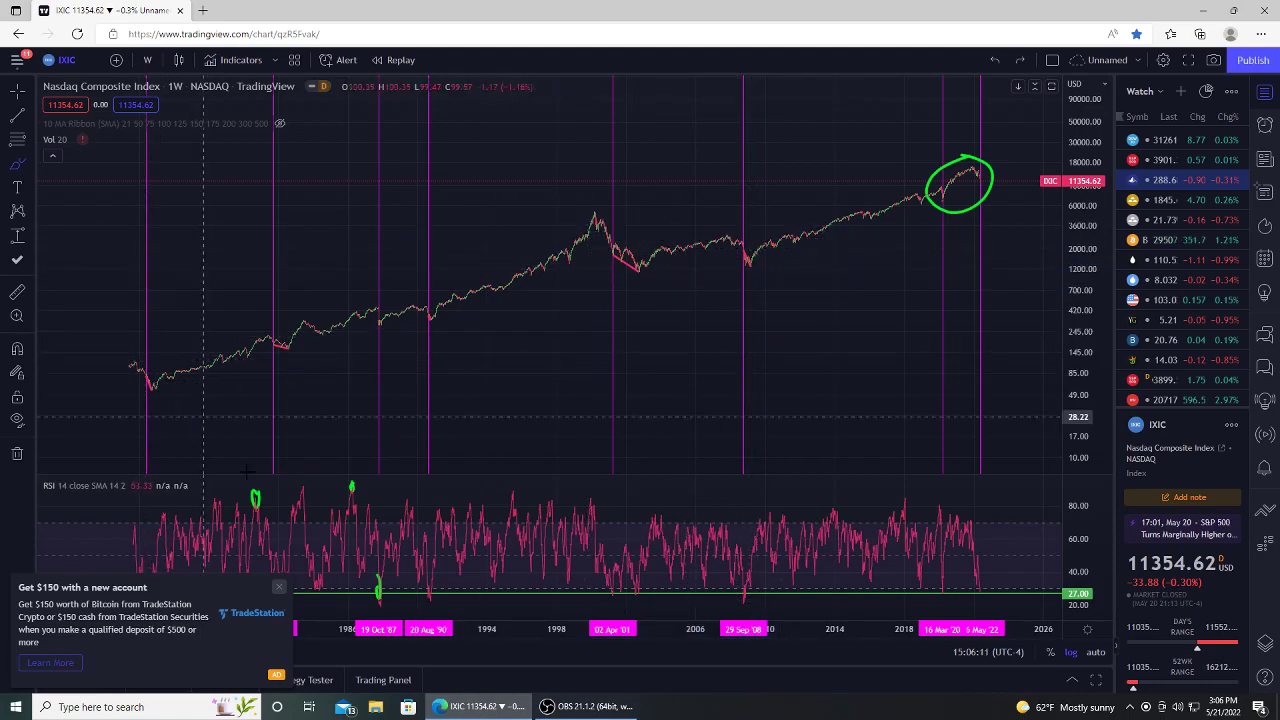
Dismiss the TradeStation advertisement and the ad-free upgrade offer.
left_click(278, 588)
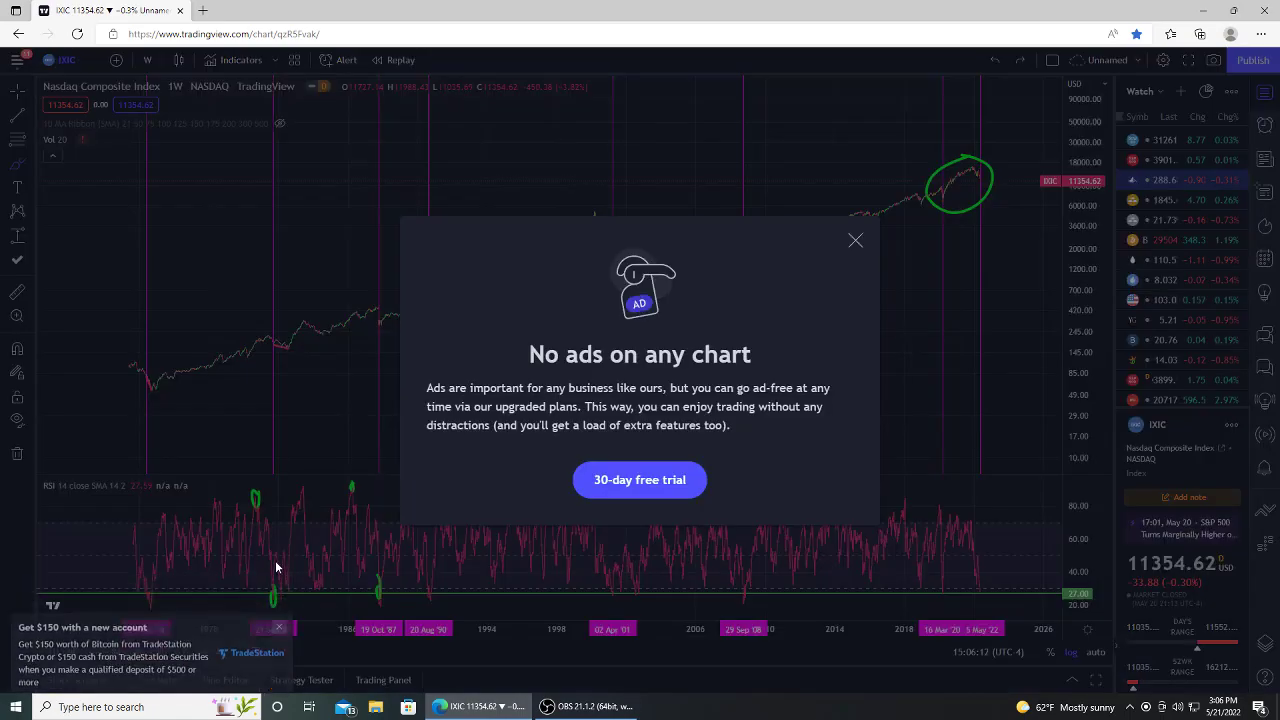
left_click(856, 241)
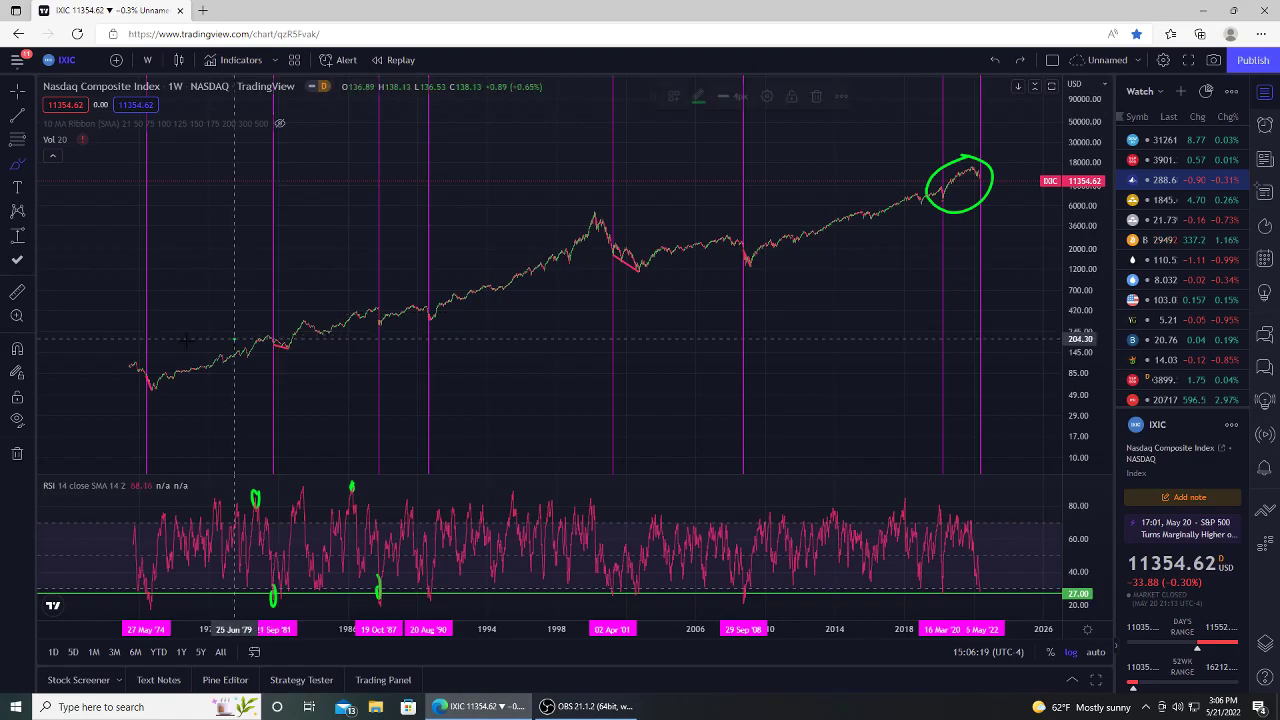
Mark the price stretches around 1981, 1987–1990 and 2001–2002 with green brush strokes, removing these marks and the 2020–2022 circle.
mouse_move(255, 336)
left_mouse_down()
mouse_move(240, 385)
mouse_move(285, 345)
left_mouse_up()
key("ctrl+z")
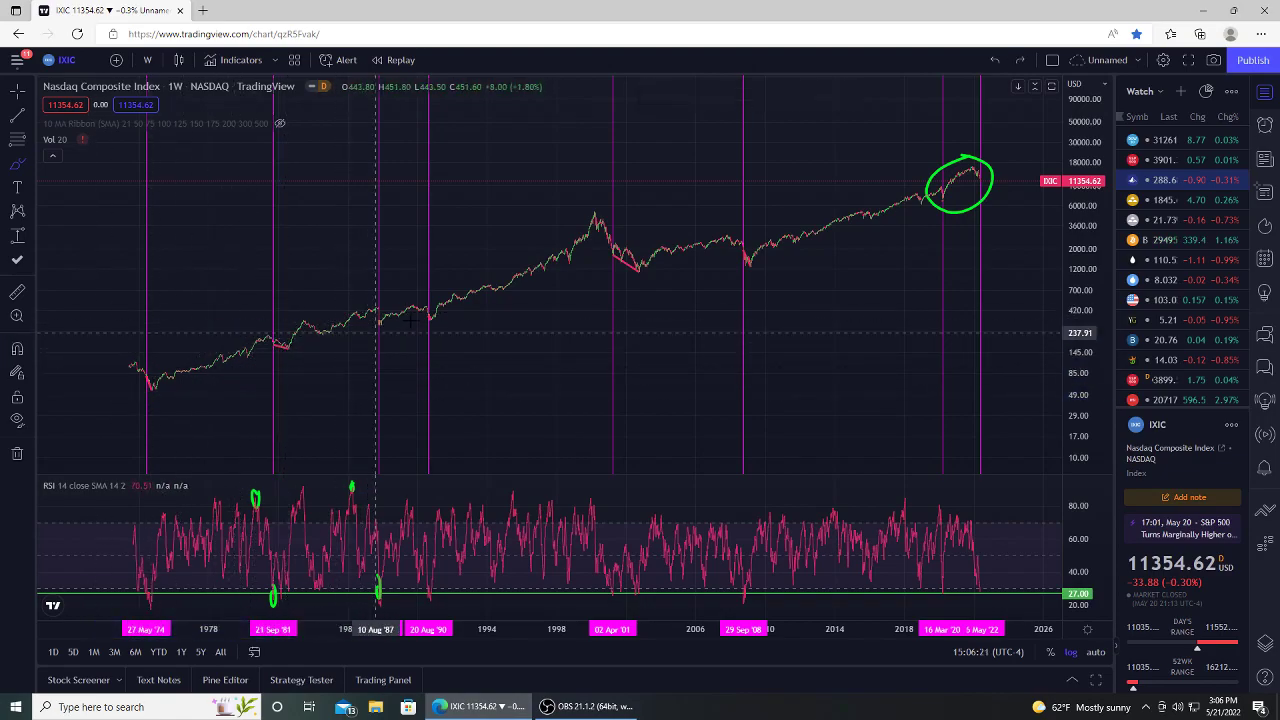
left_click_drag(427, 294, 402, 312)
key("ctrl+z")
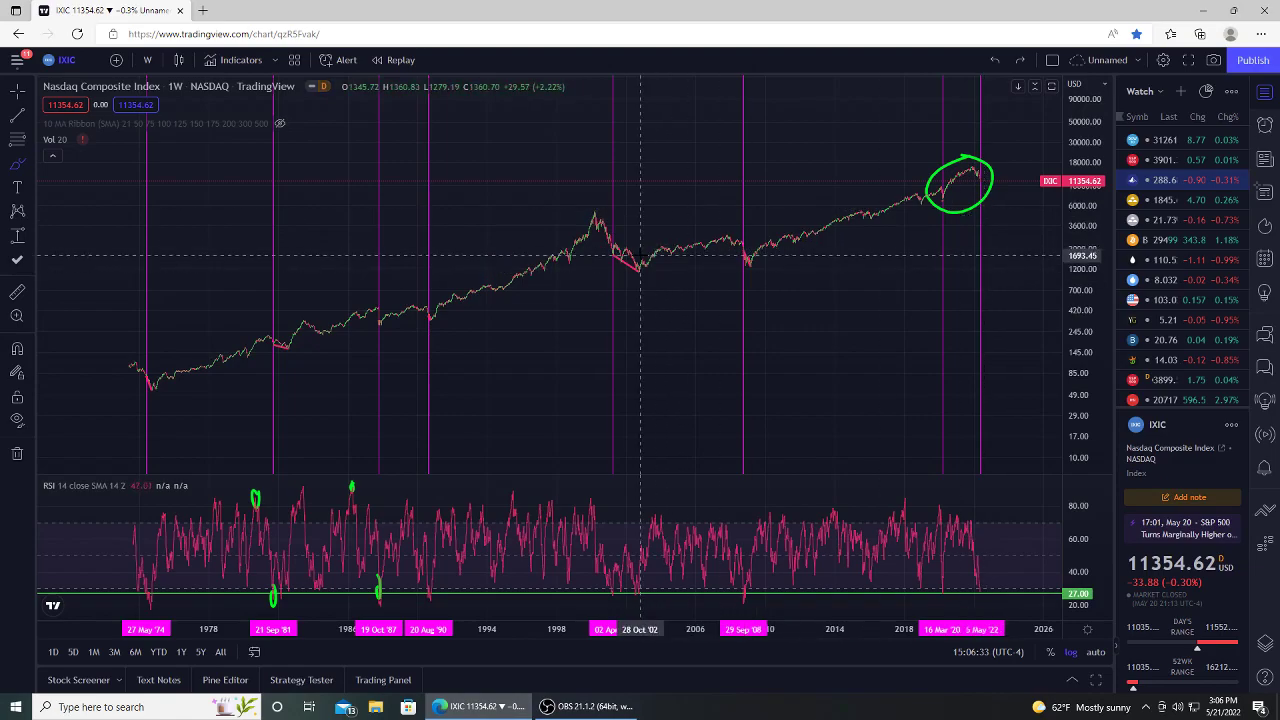
mouse_move(632, 248)
left_mouse_down()
mouse_move(640, 270)
mouse_move(628, 245)
left_mouse_up()
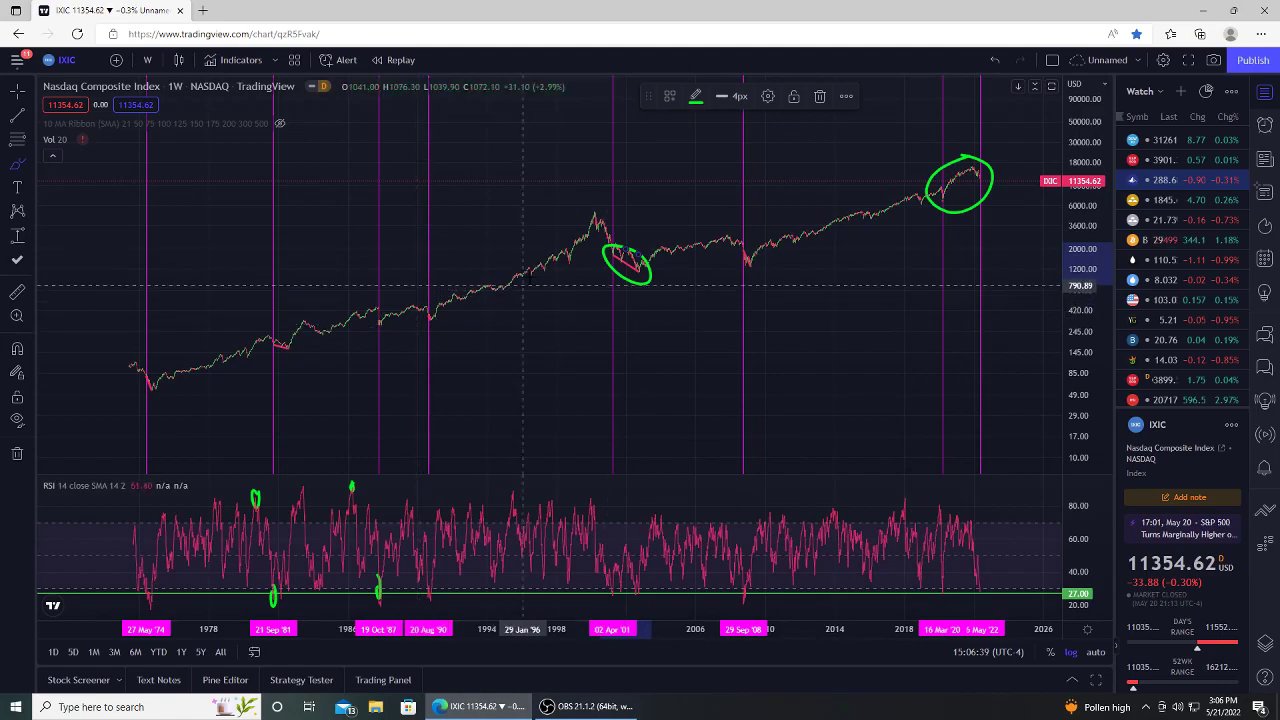
key("ctrl")
key("Delete")
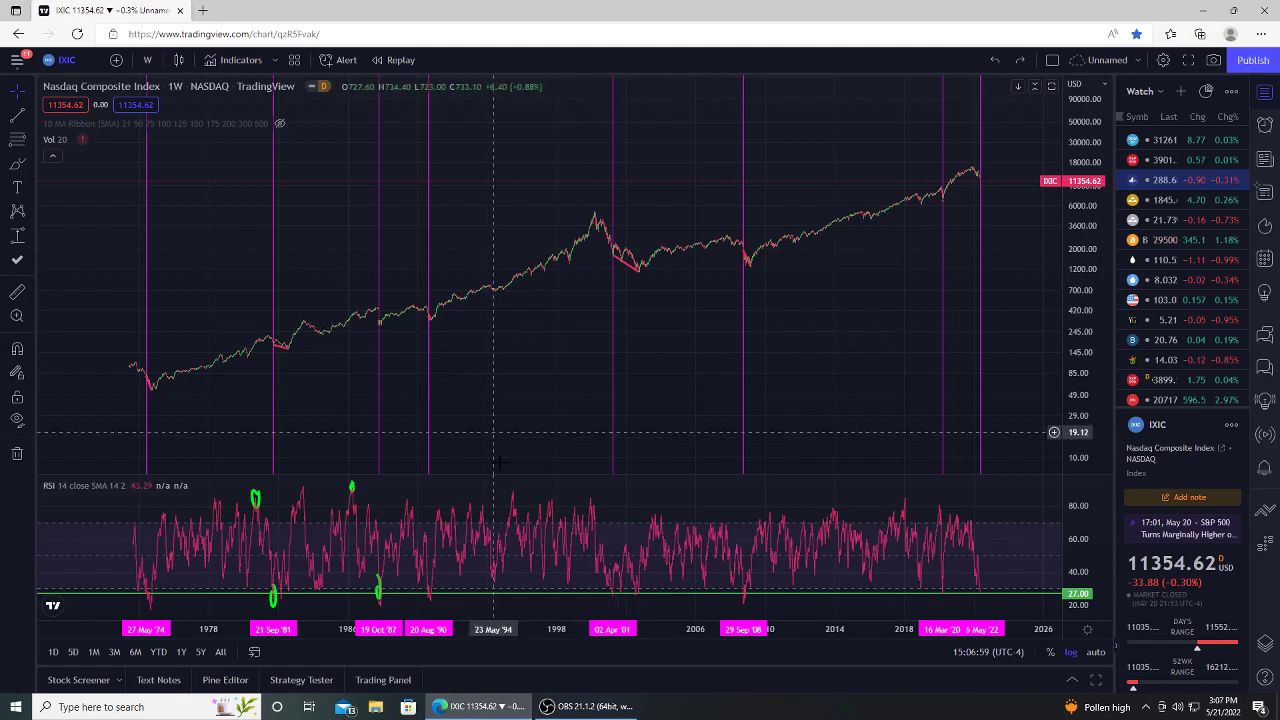
left_click(590, 706)
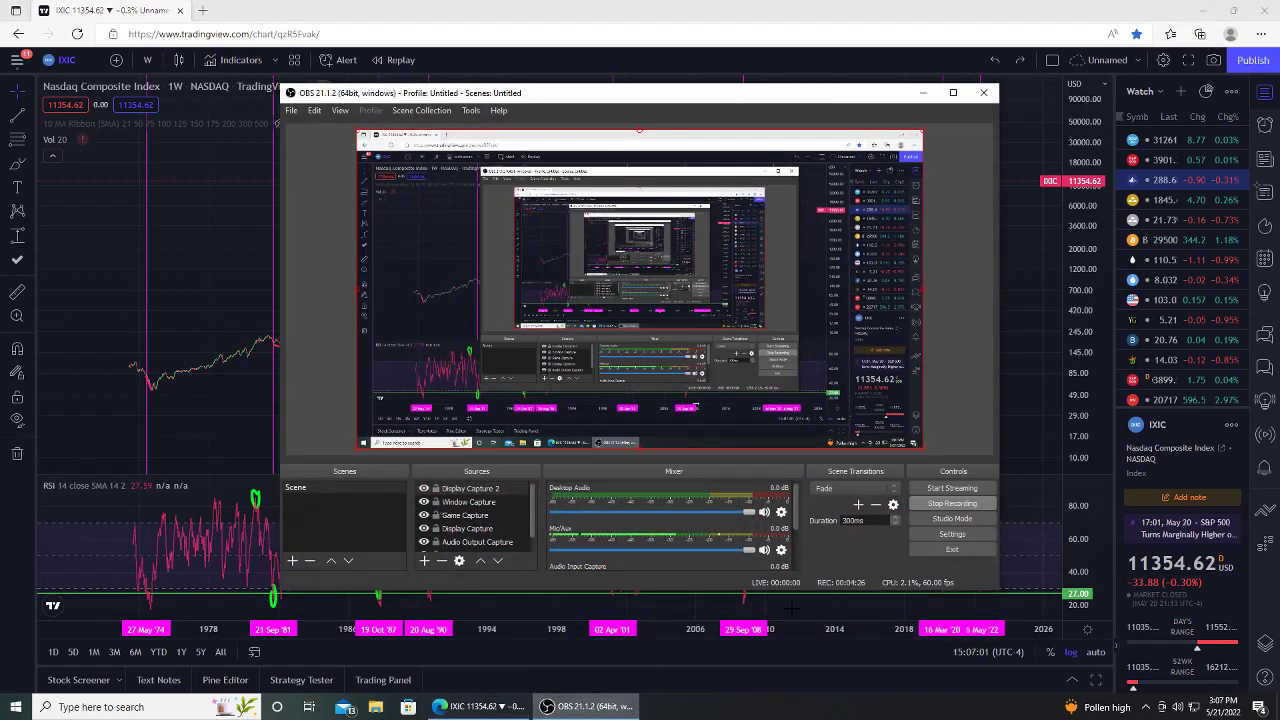